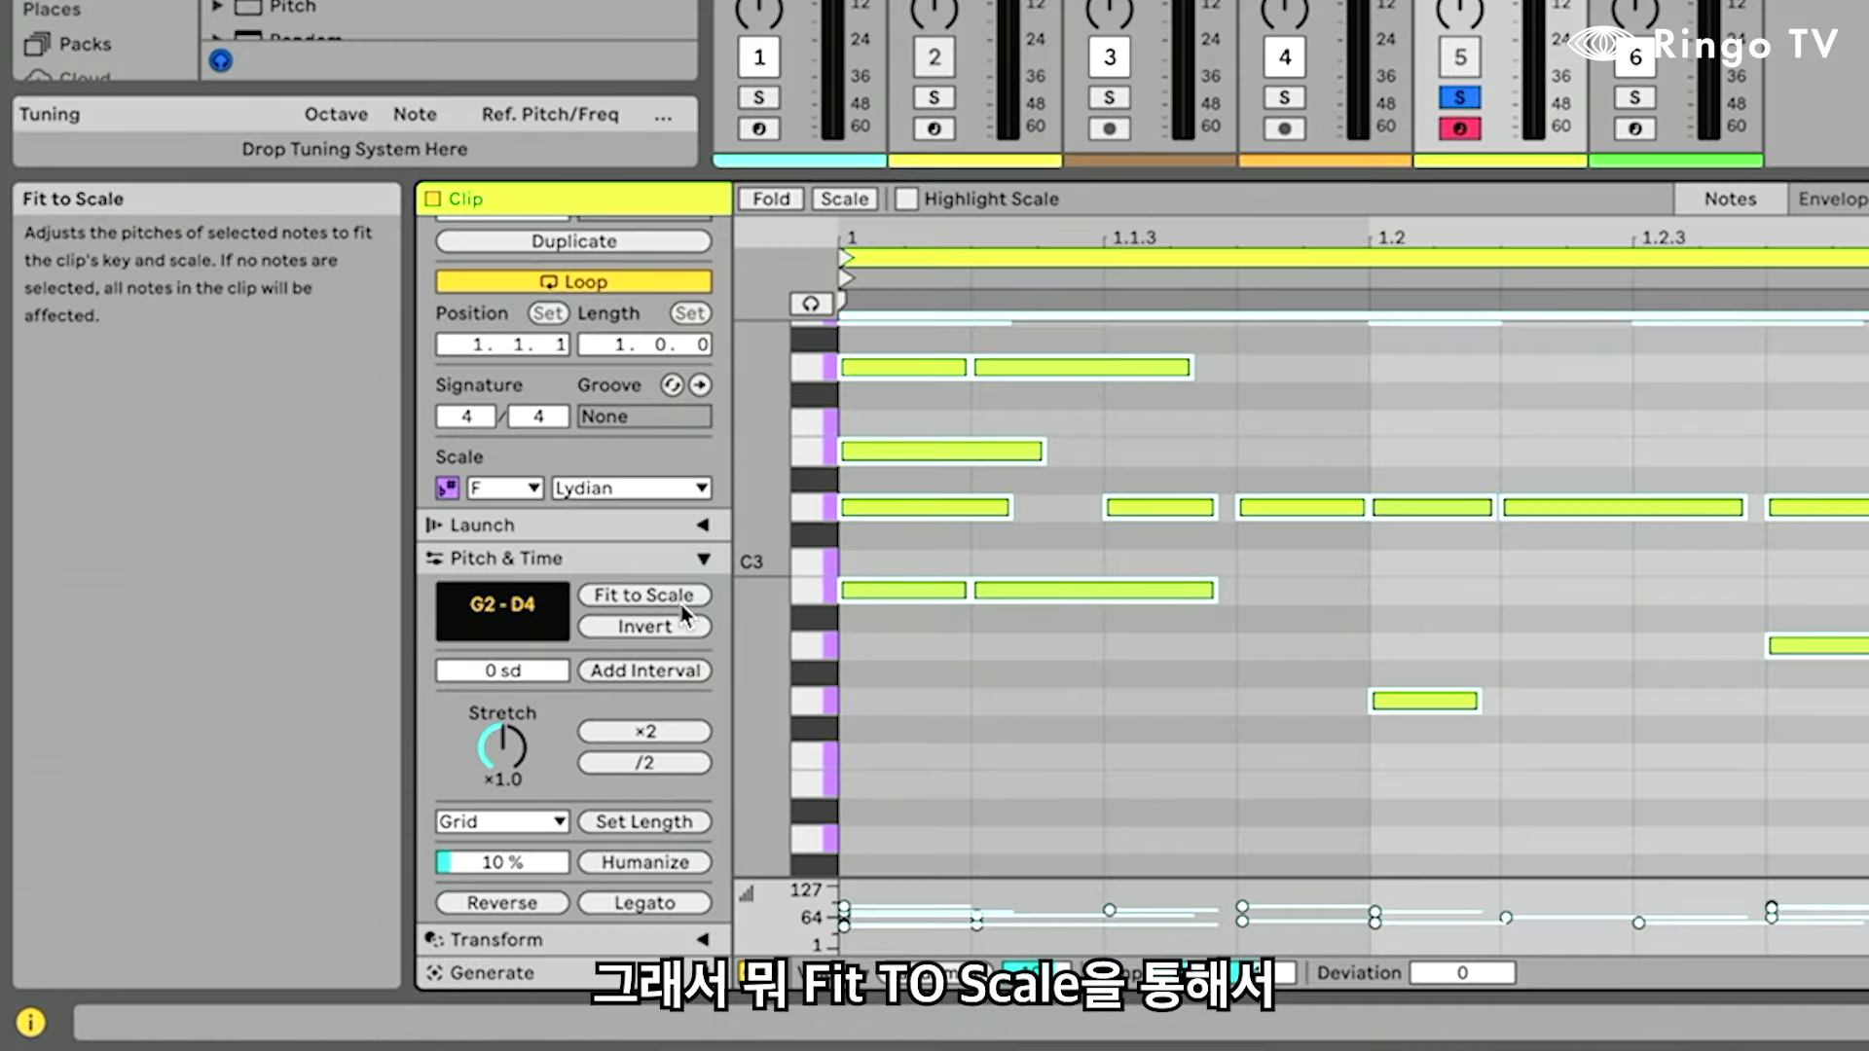
Stretch the clip's MIDI notes to double length, halve them back, and collapse the Pitch & Time section
left_click(645, 732)
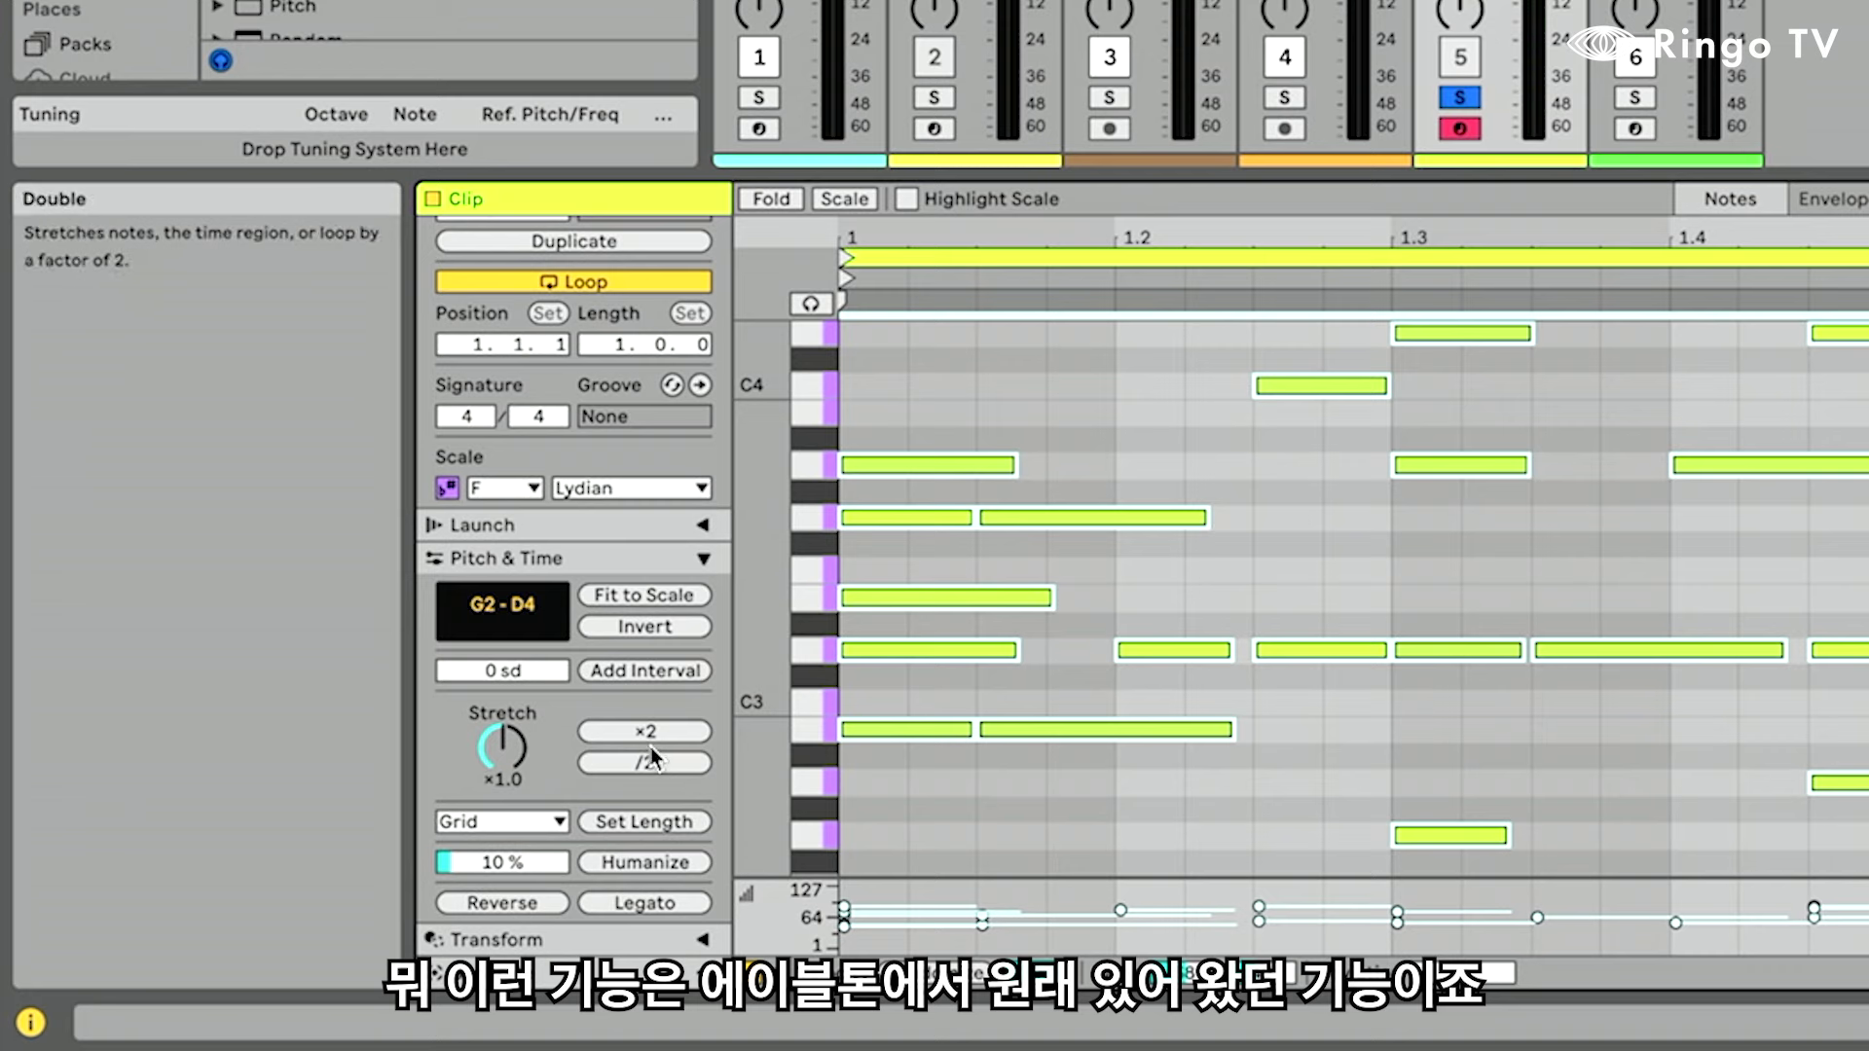
left_click(652, 765)
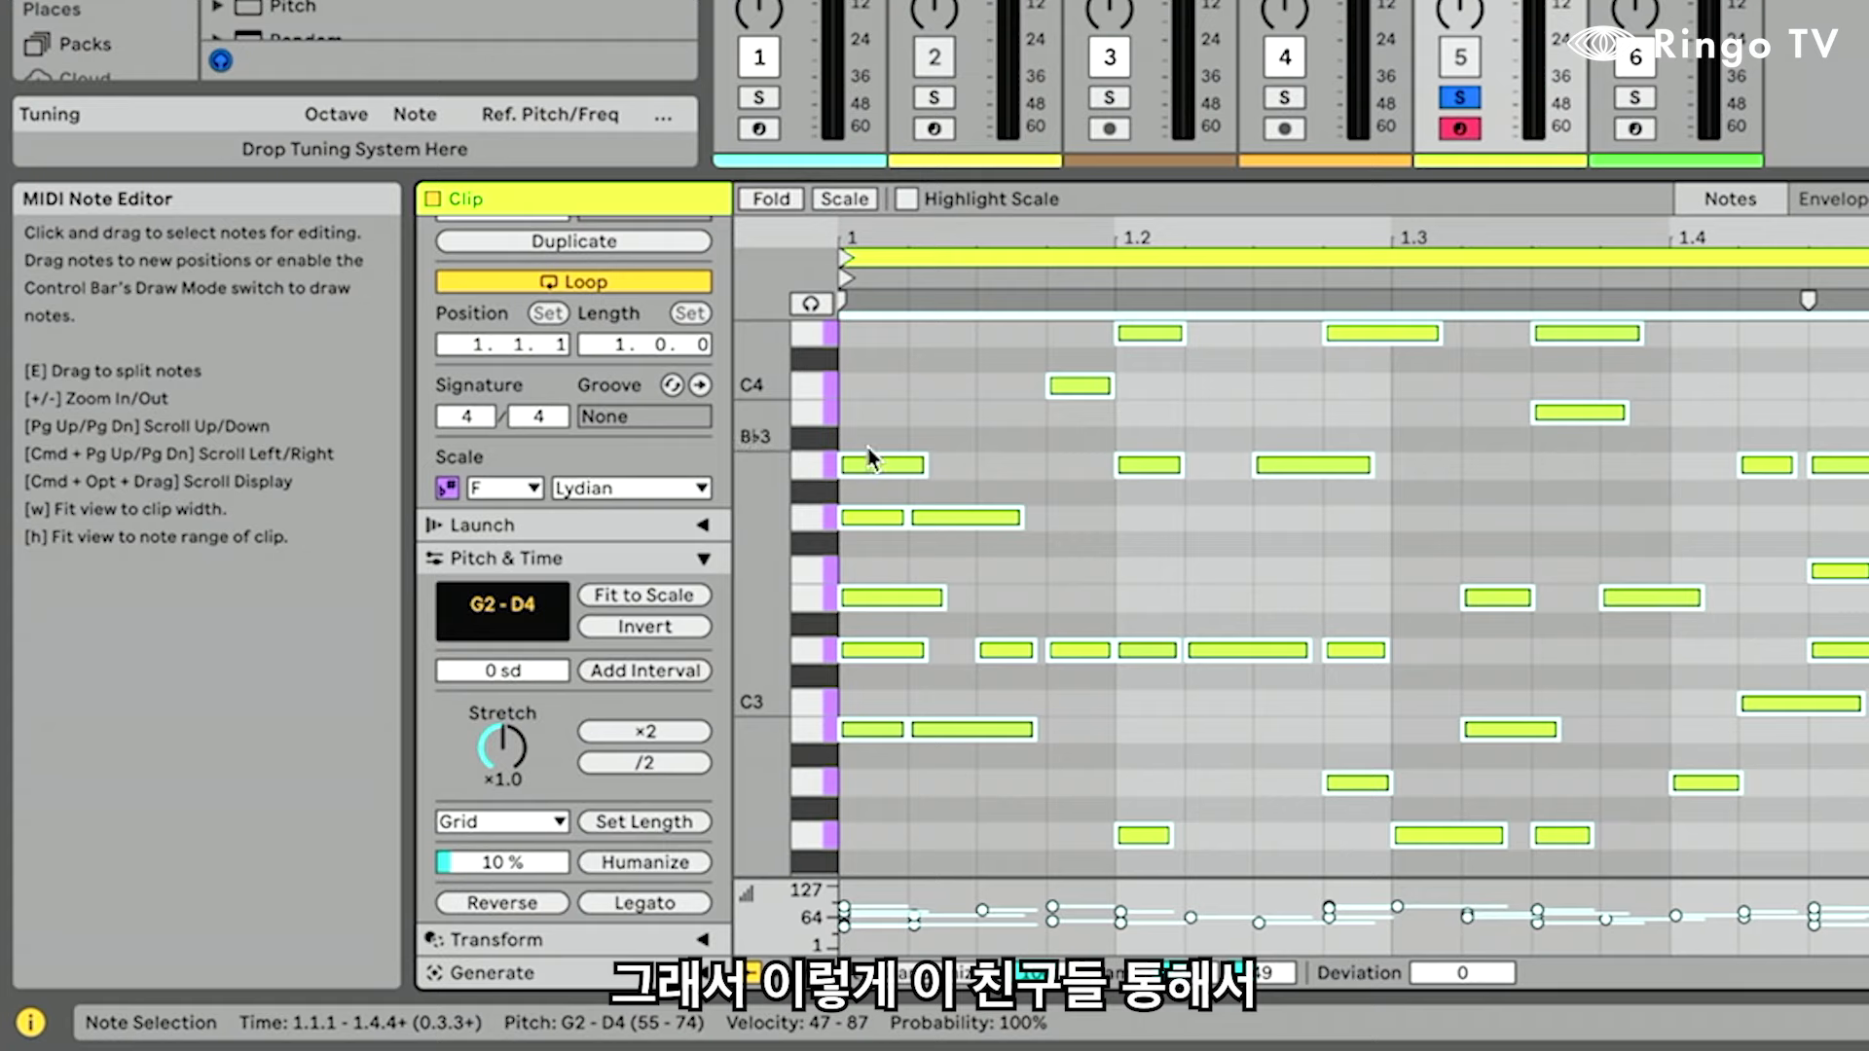
left_click(700, 560)
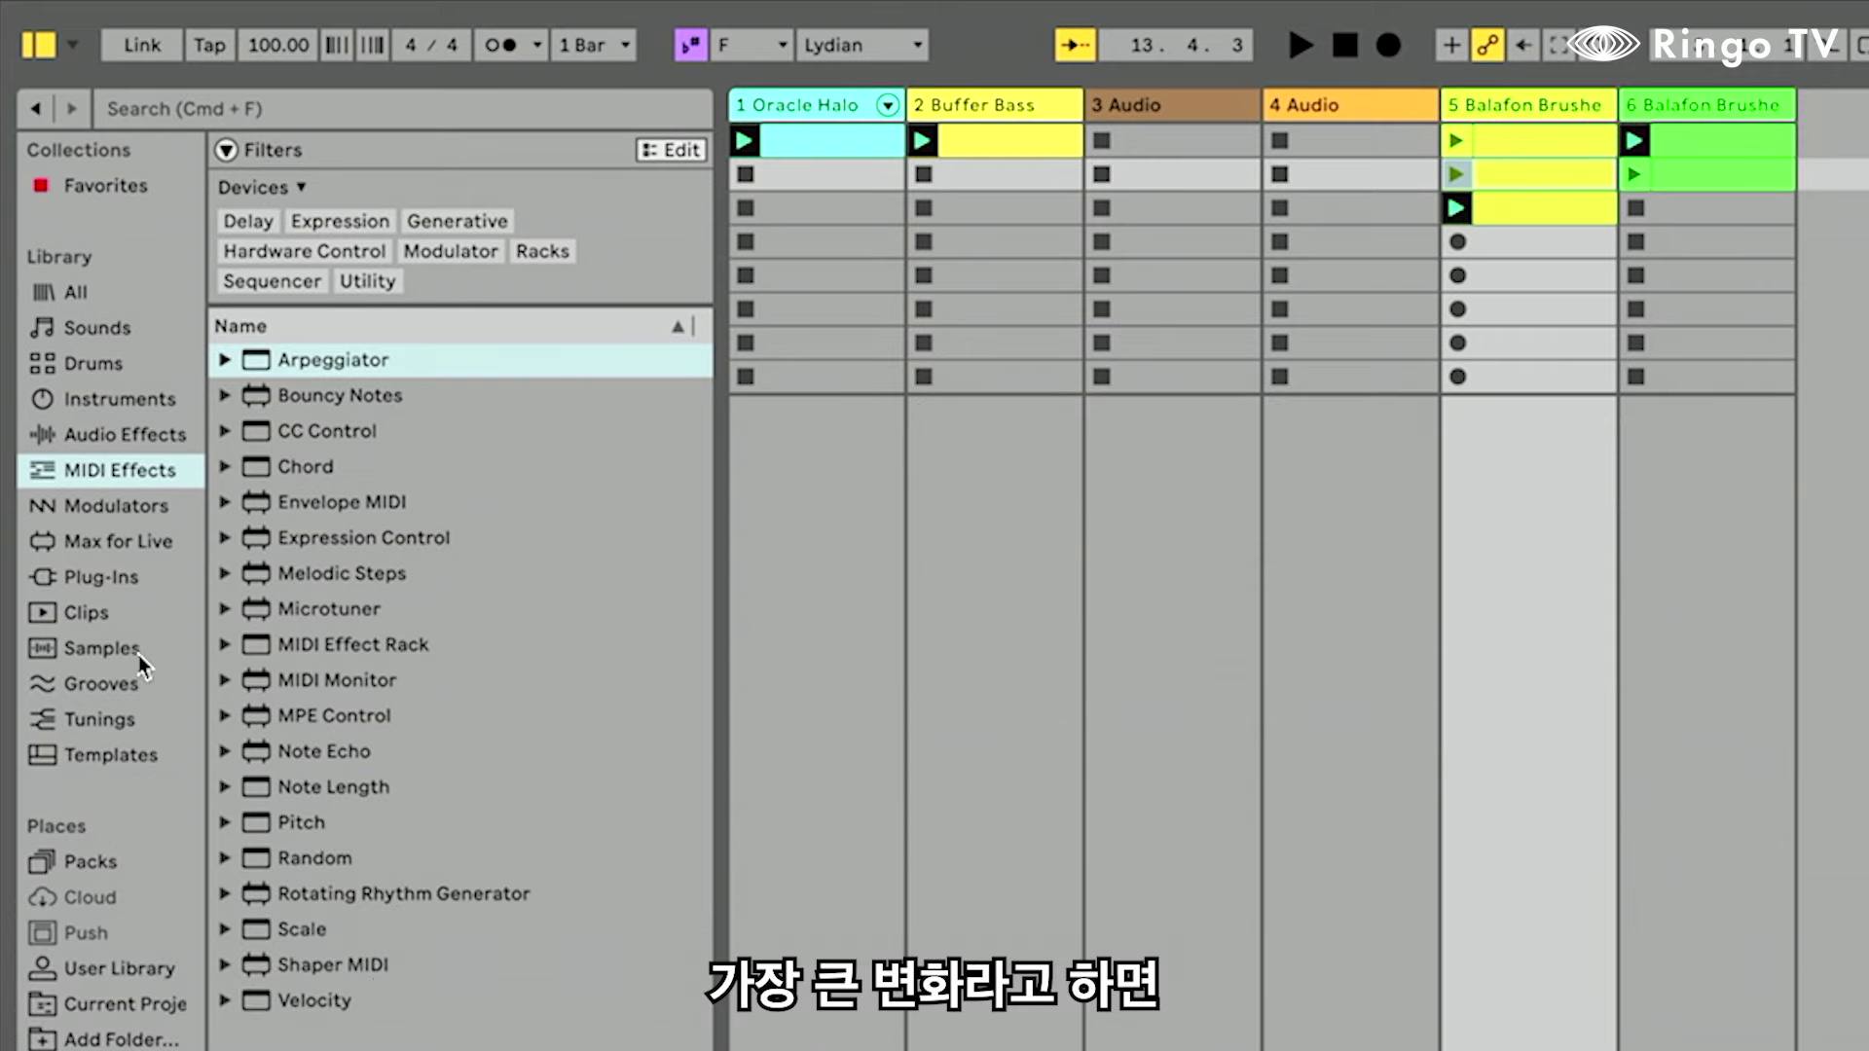
Look through the Modulators and Tunings library categories and select the 7-EDO.ascl tuning
left_click(144, 507)
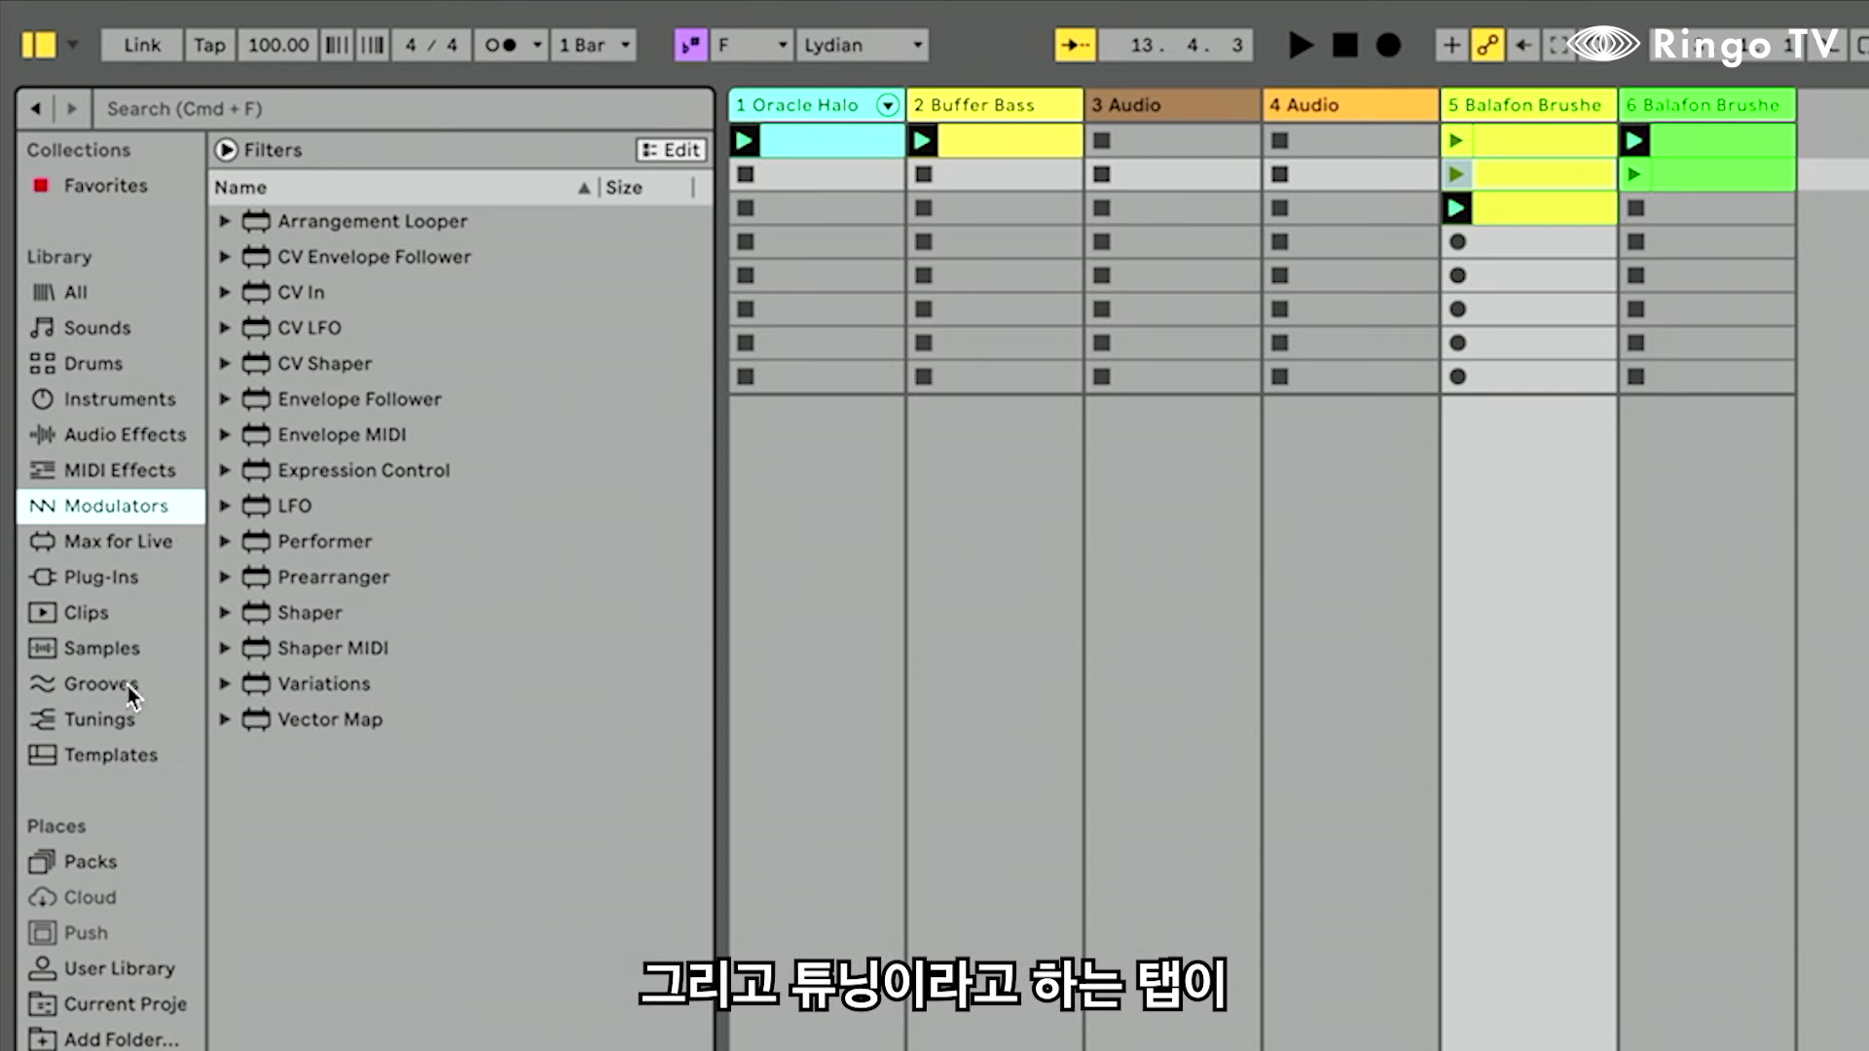
left_click(115, 720)
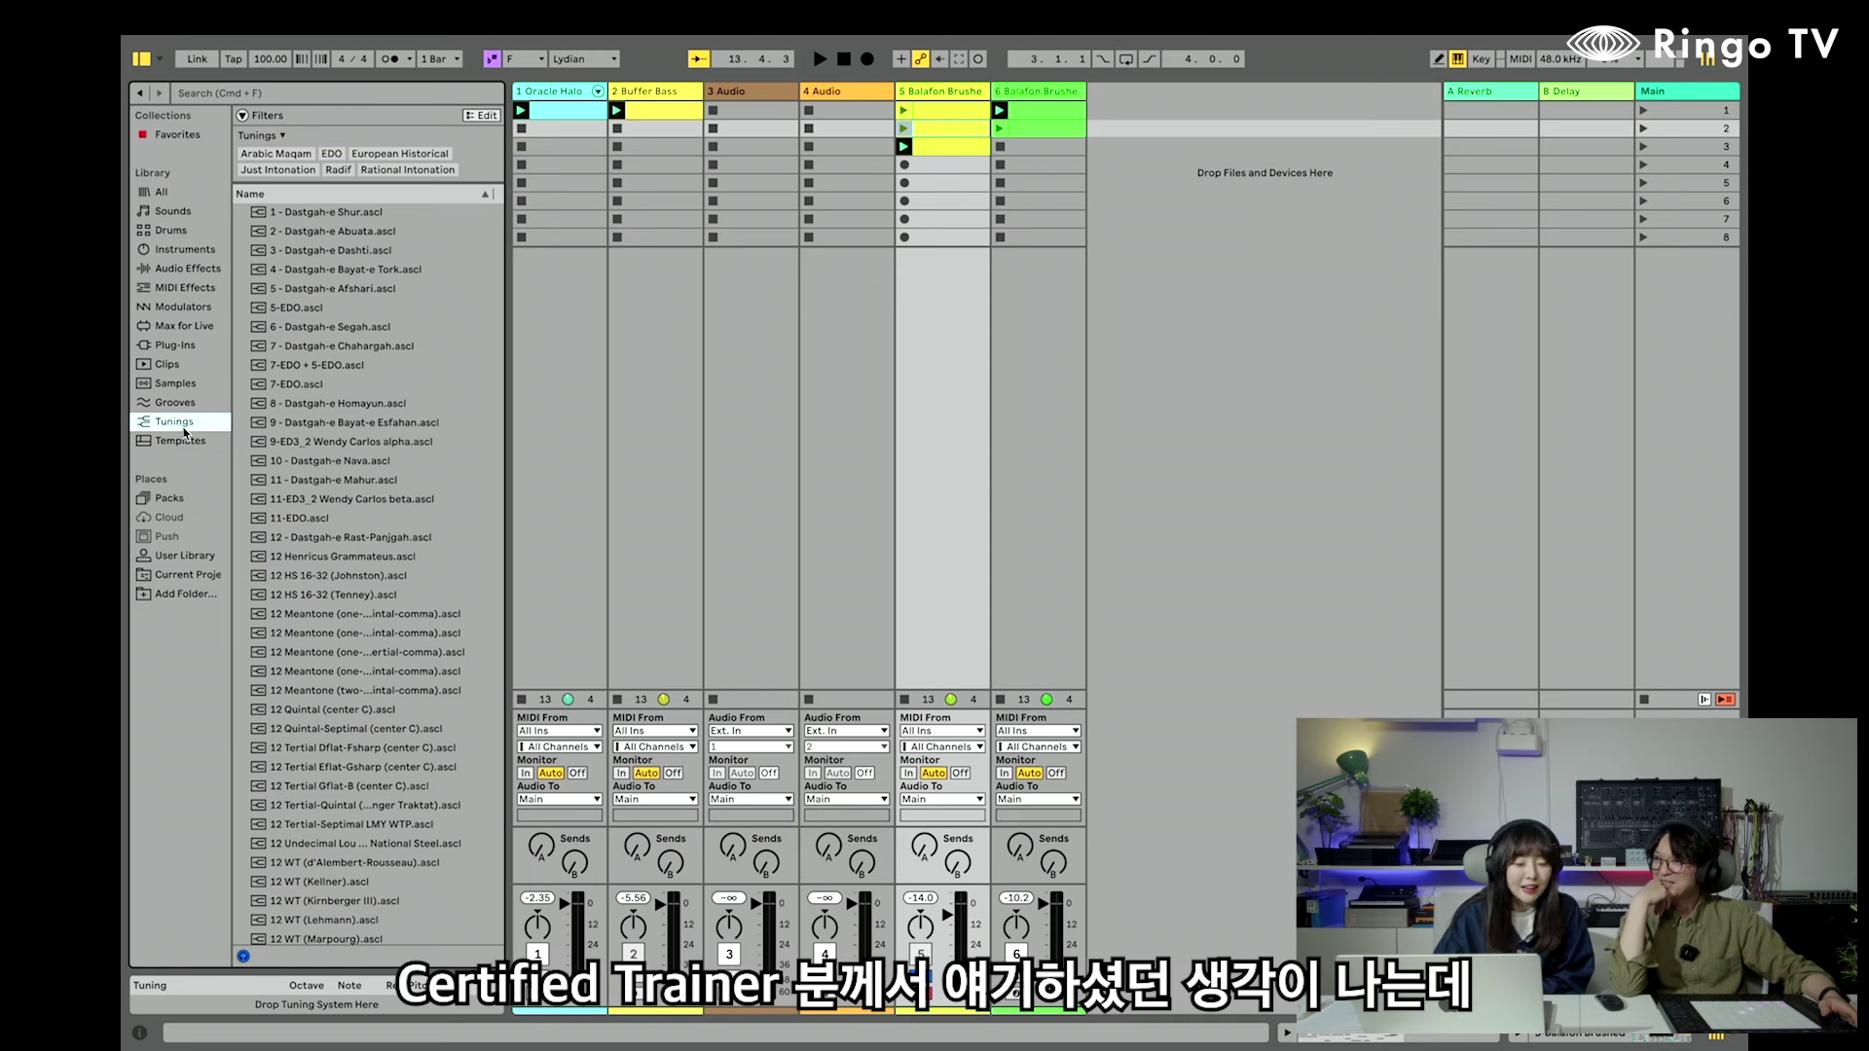
left_click(304, 386)
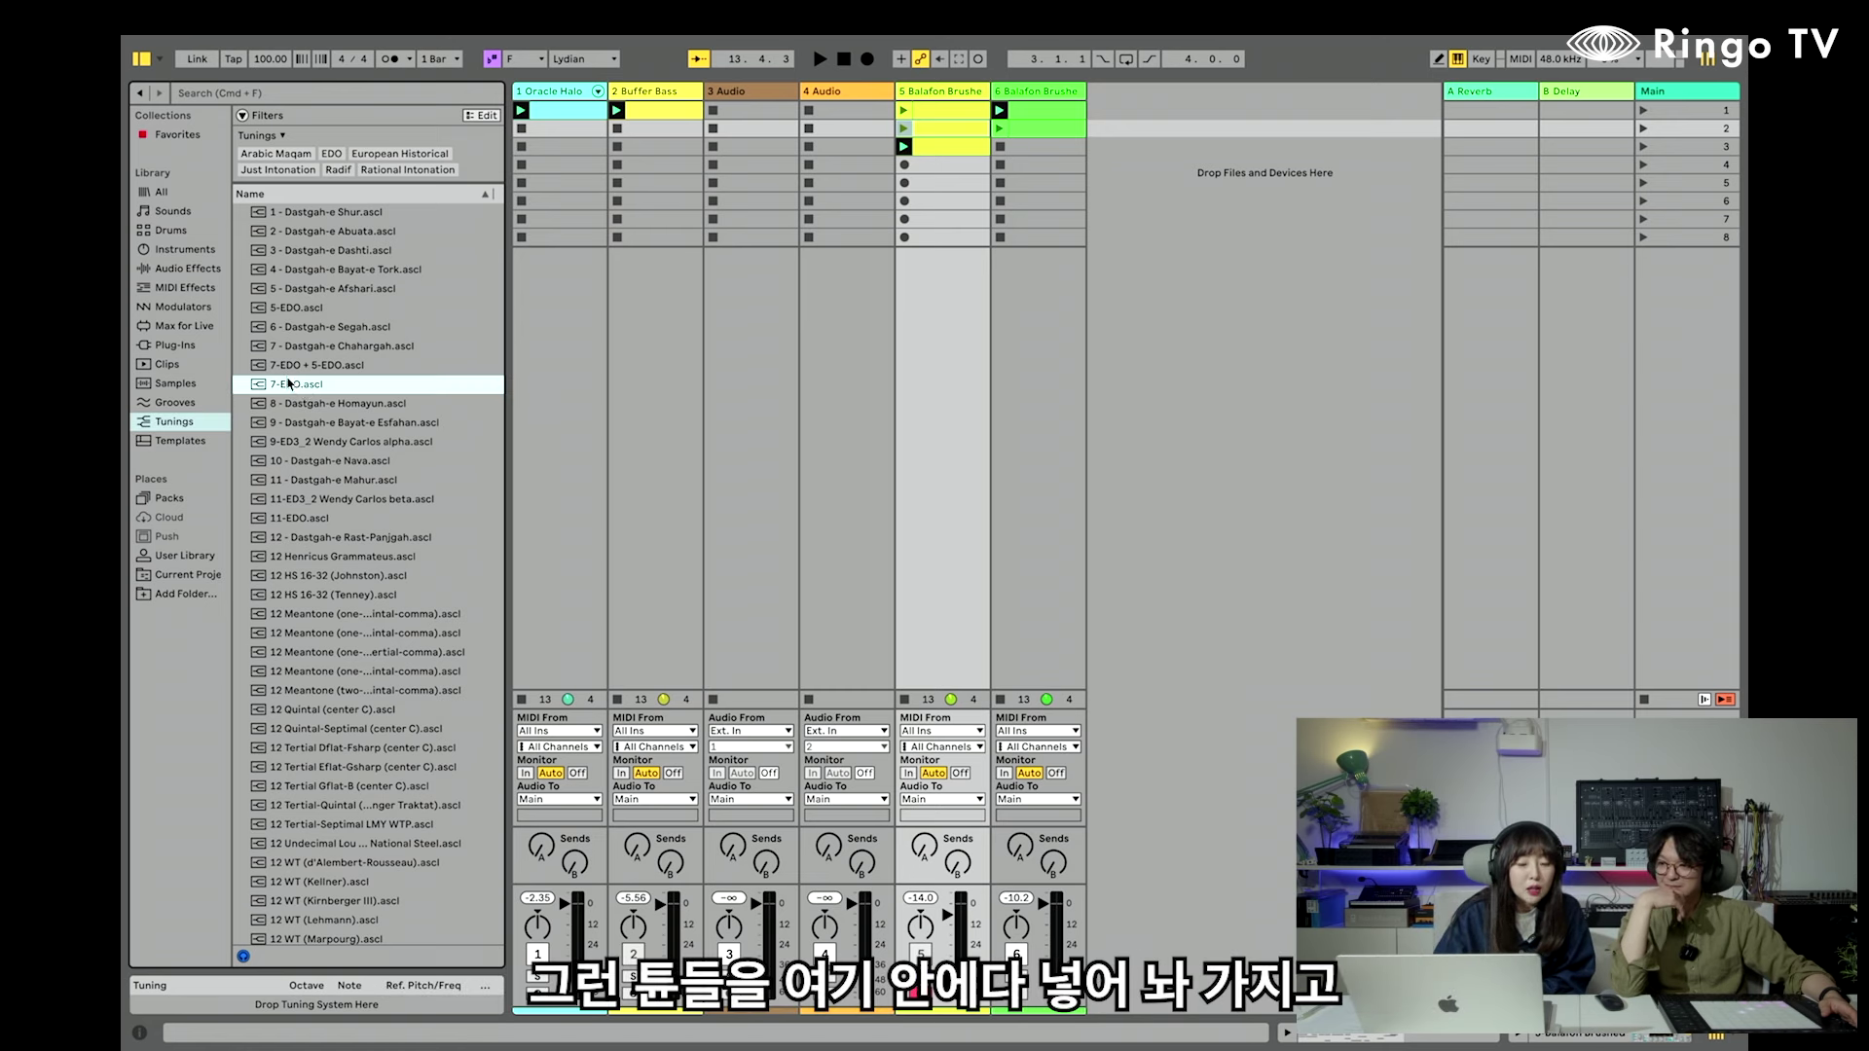
mouse_move(289, 386)
left_mouse_down()
mouse_move(1188, 257)
mouse_move(1071, 228)
mouse_move(1122, 221)
left_mouse_up()
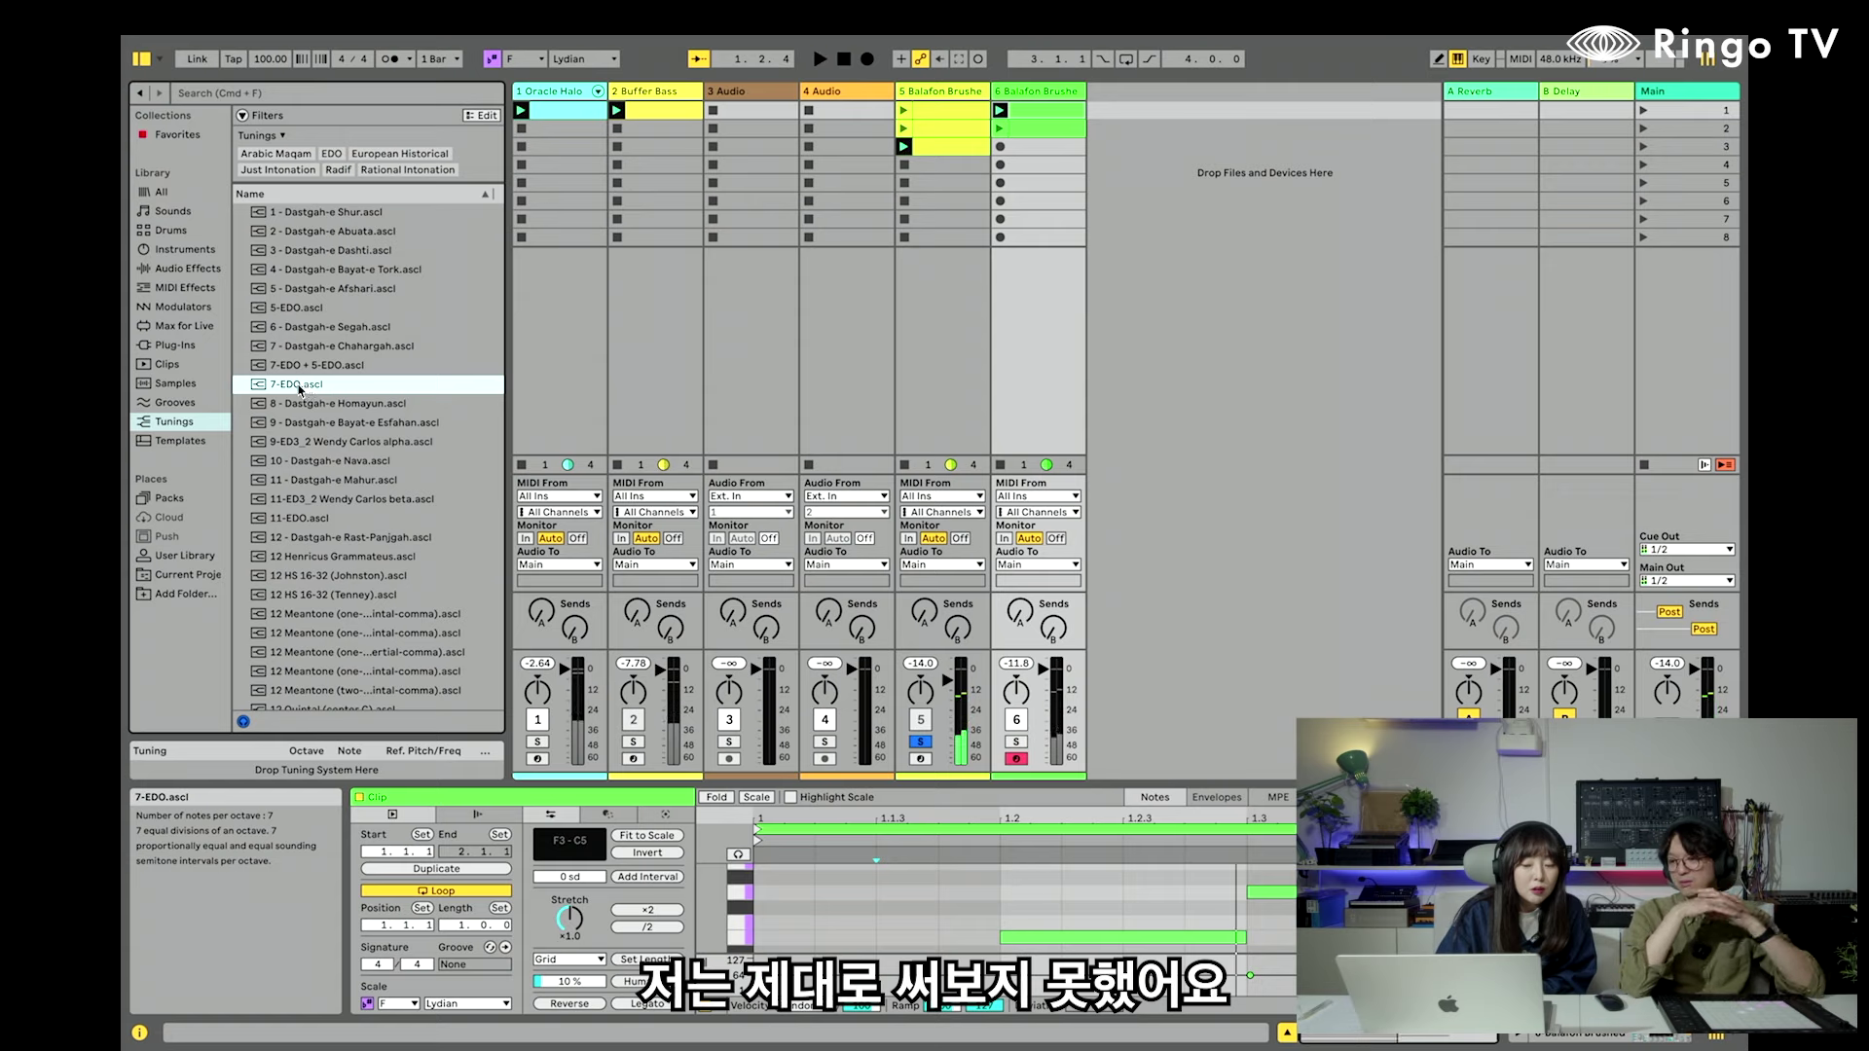
Examine the descriptions of further tuning files, including 11-ED3_2 Wendy Carlos beta.ascl, throughout the Tunings list
left_click(303, 424)
left_click(306, 441)
left_click(331, 499)
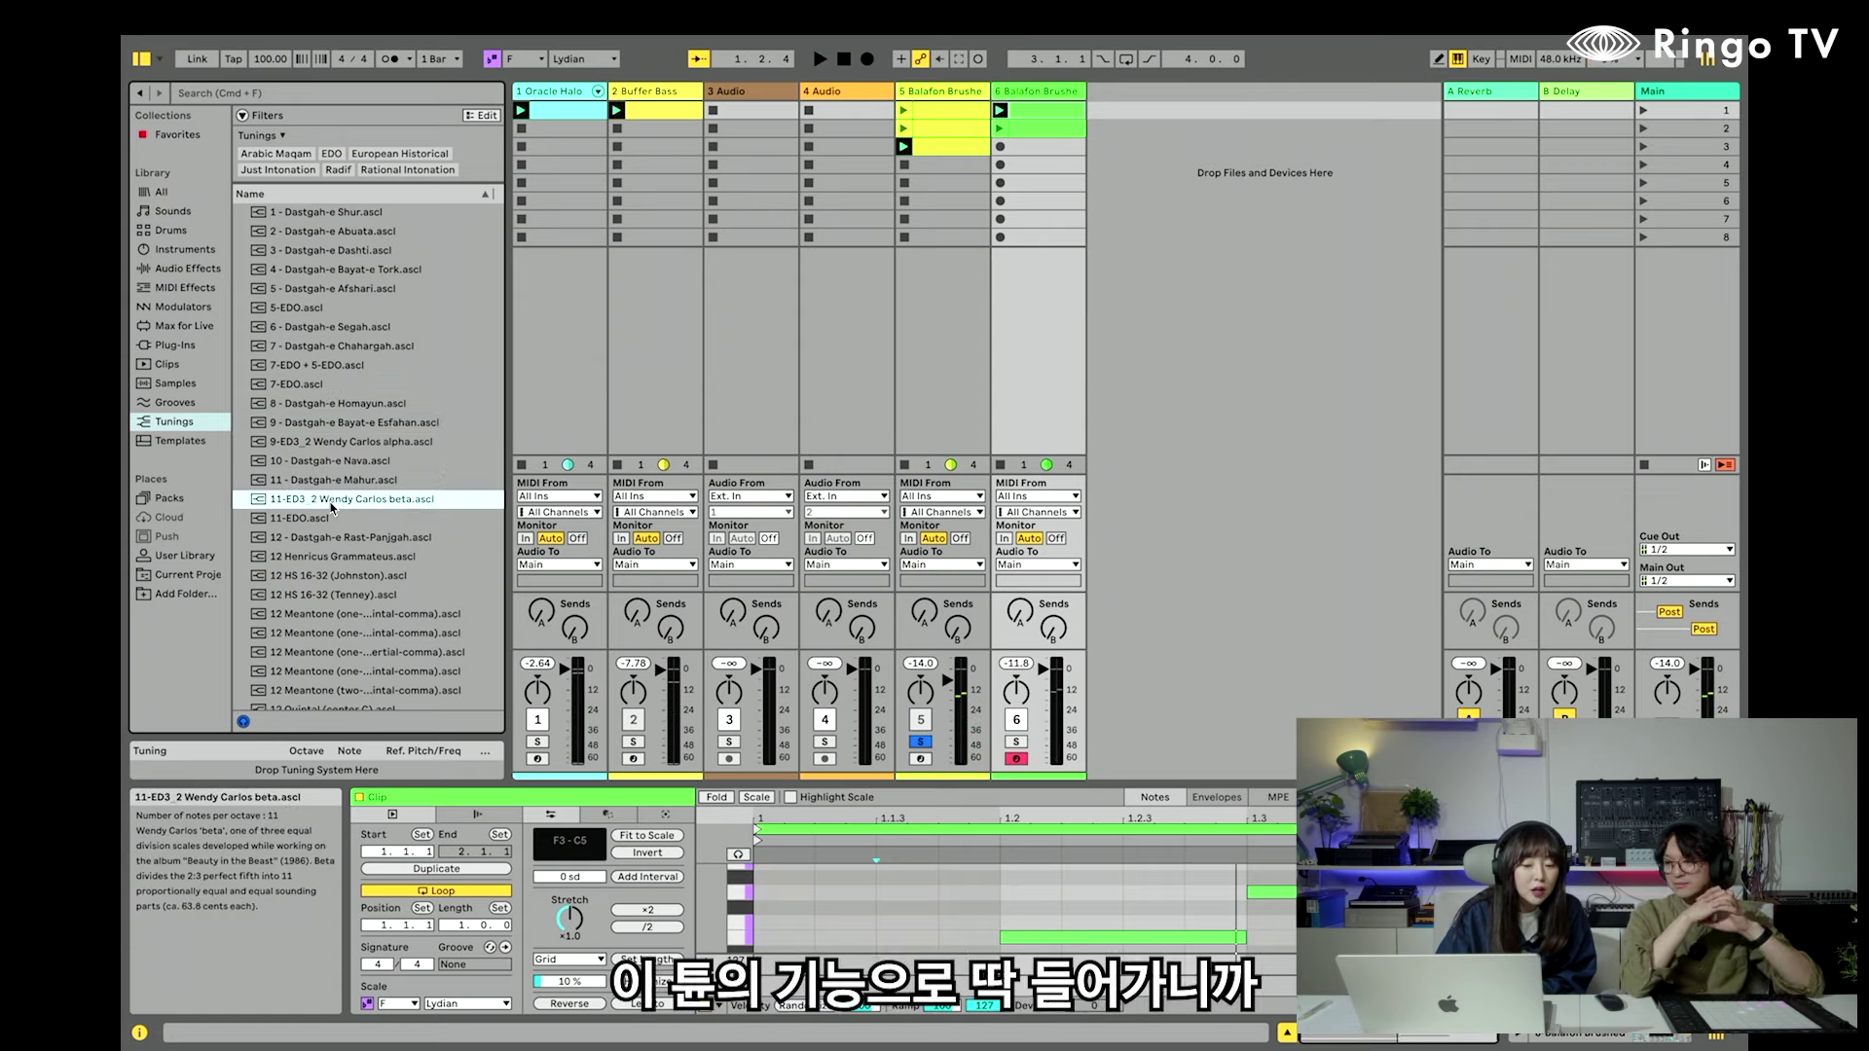
scroll(323, 481, "down", 8)
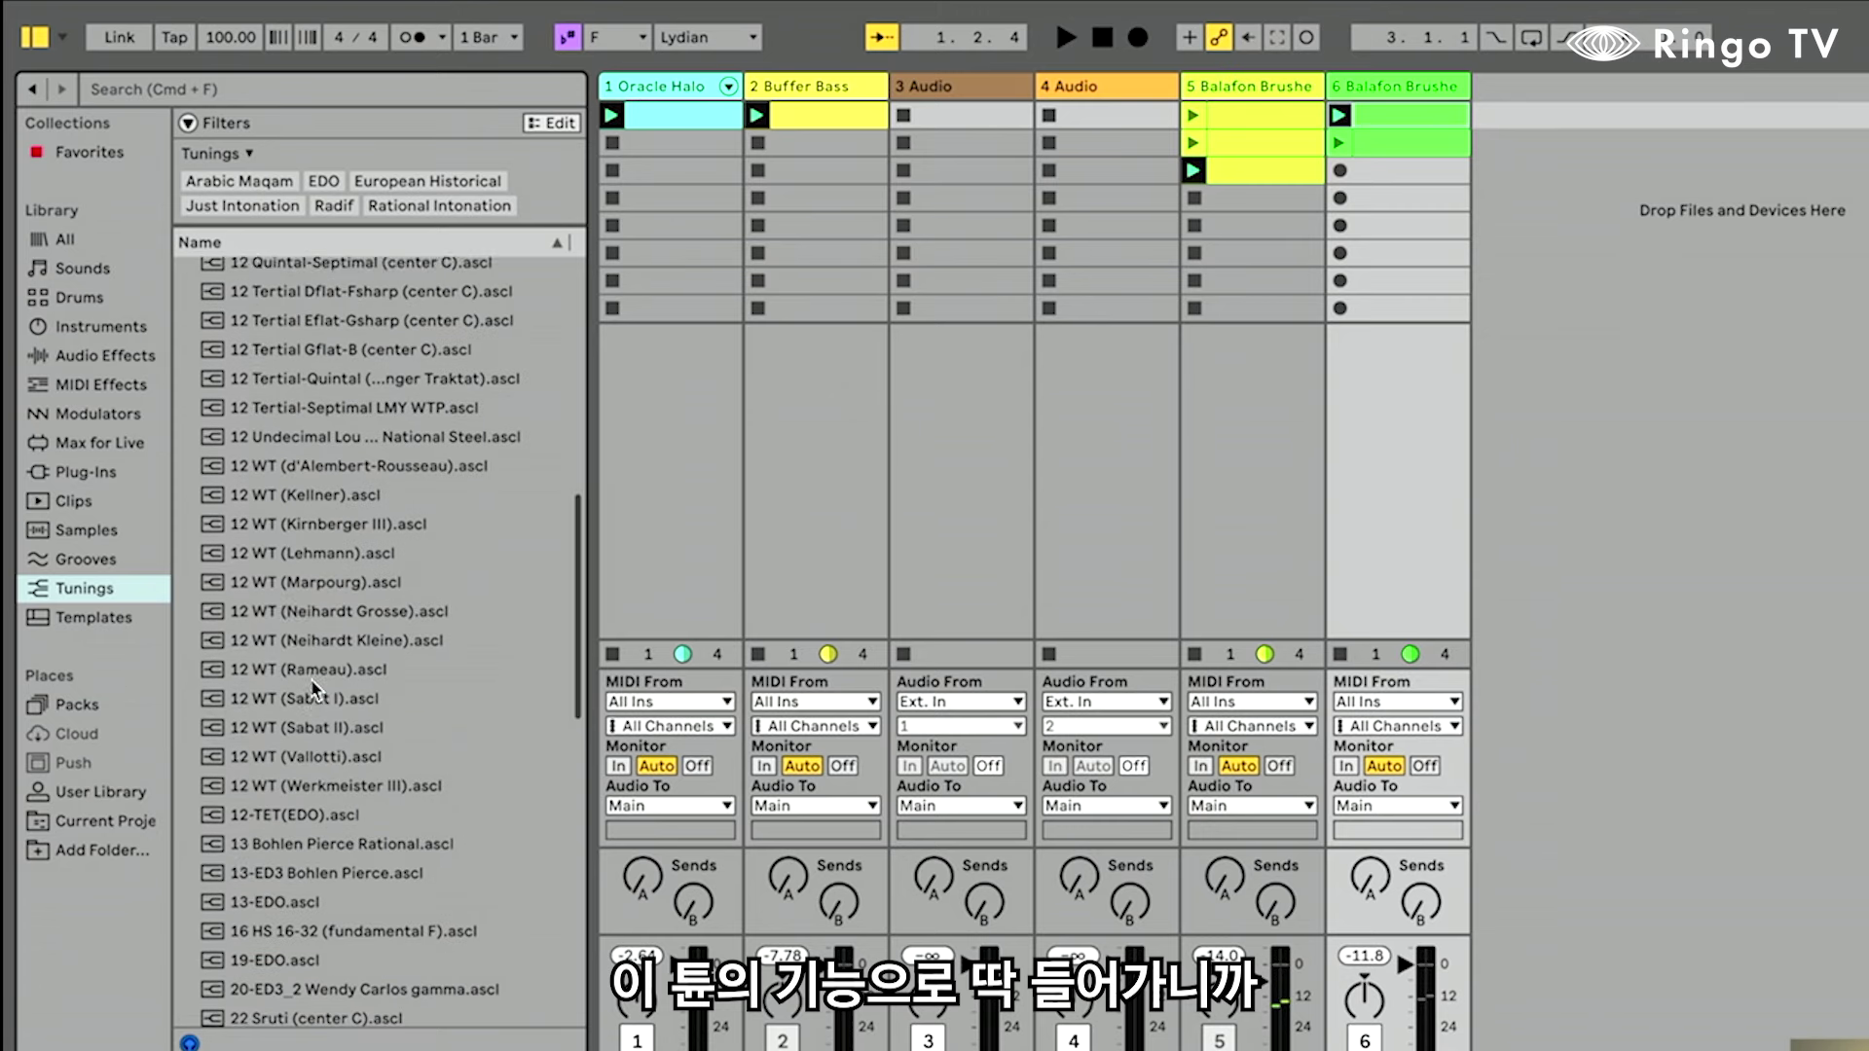
scroll(311, 679, "down", 15)
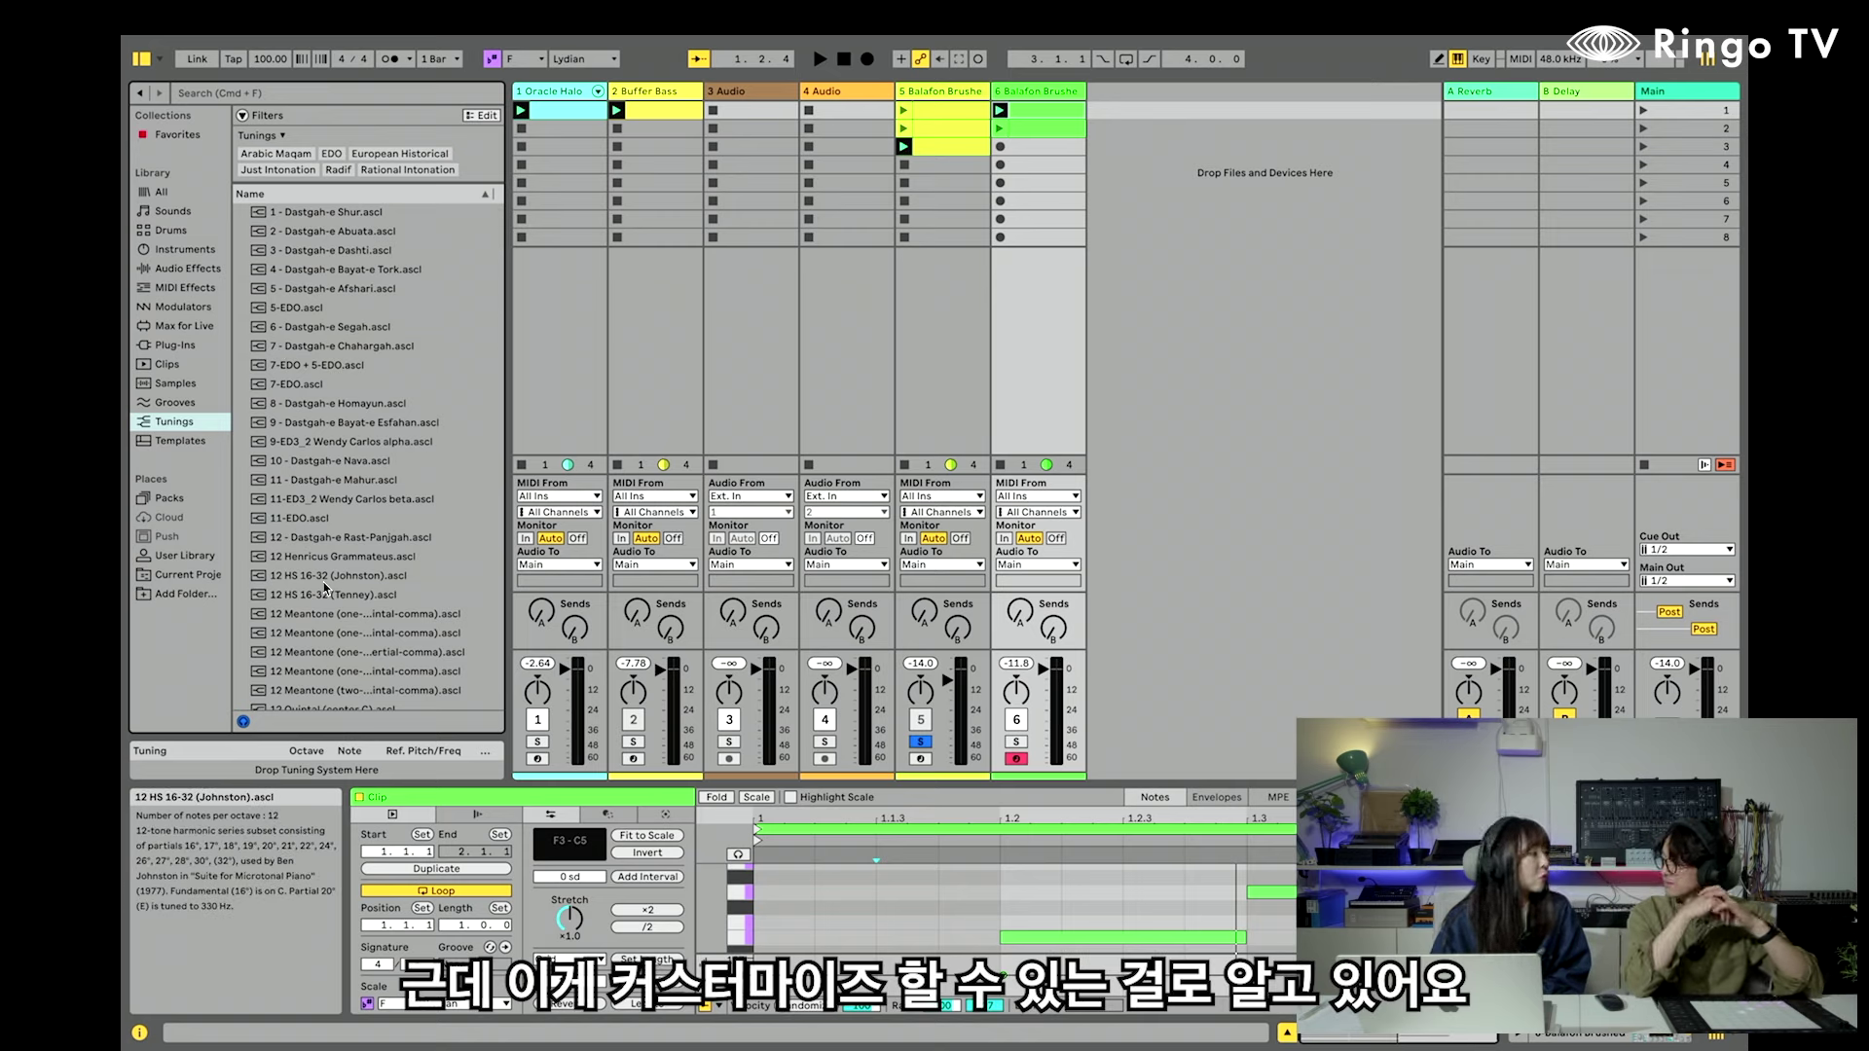
scroll(326, 589, "down", 15)
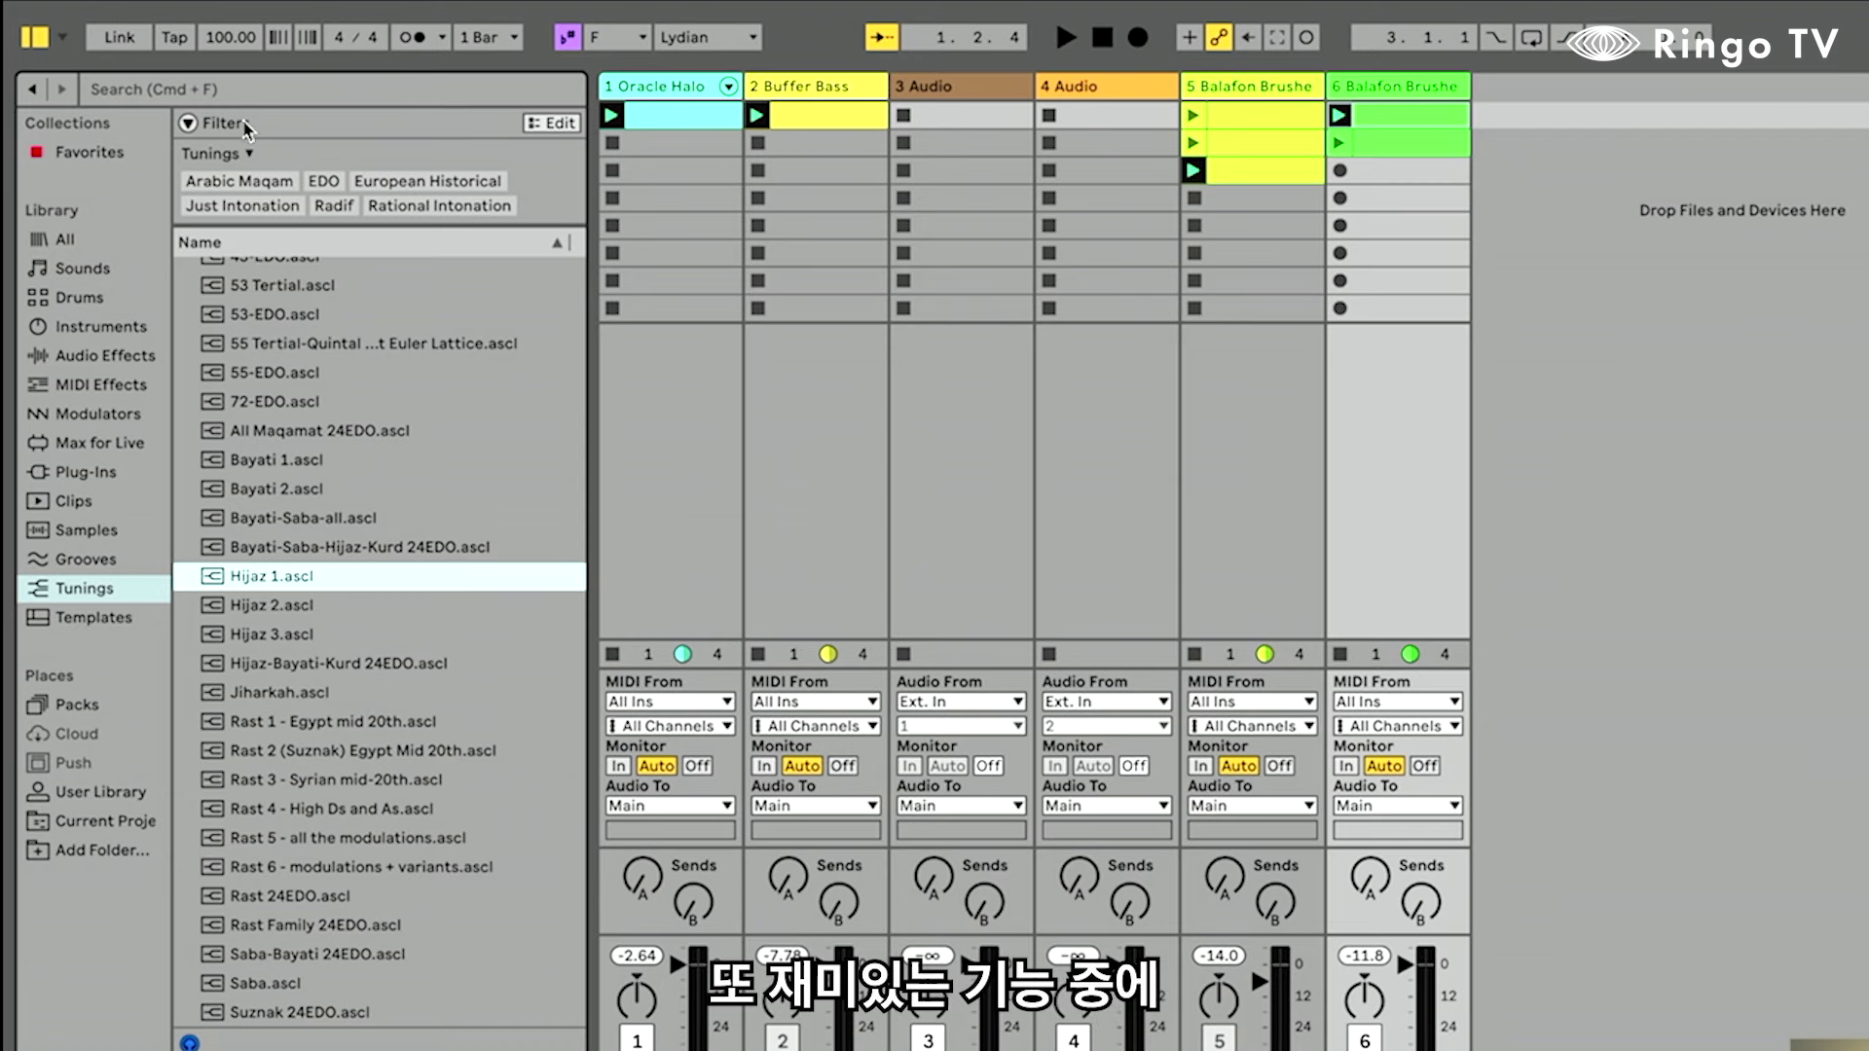
Filter the Sounds library by the Bass and Analog tags and preview Acid Meltdown Bass.adv
left_click(557, 242)
left_click(83, 268)
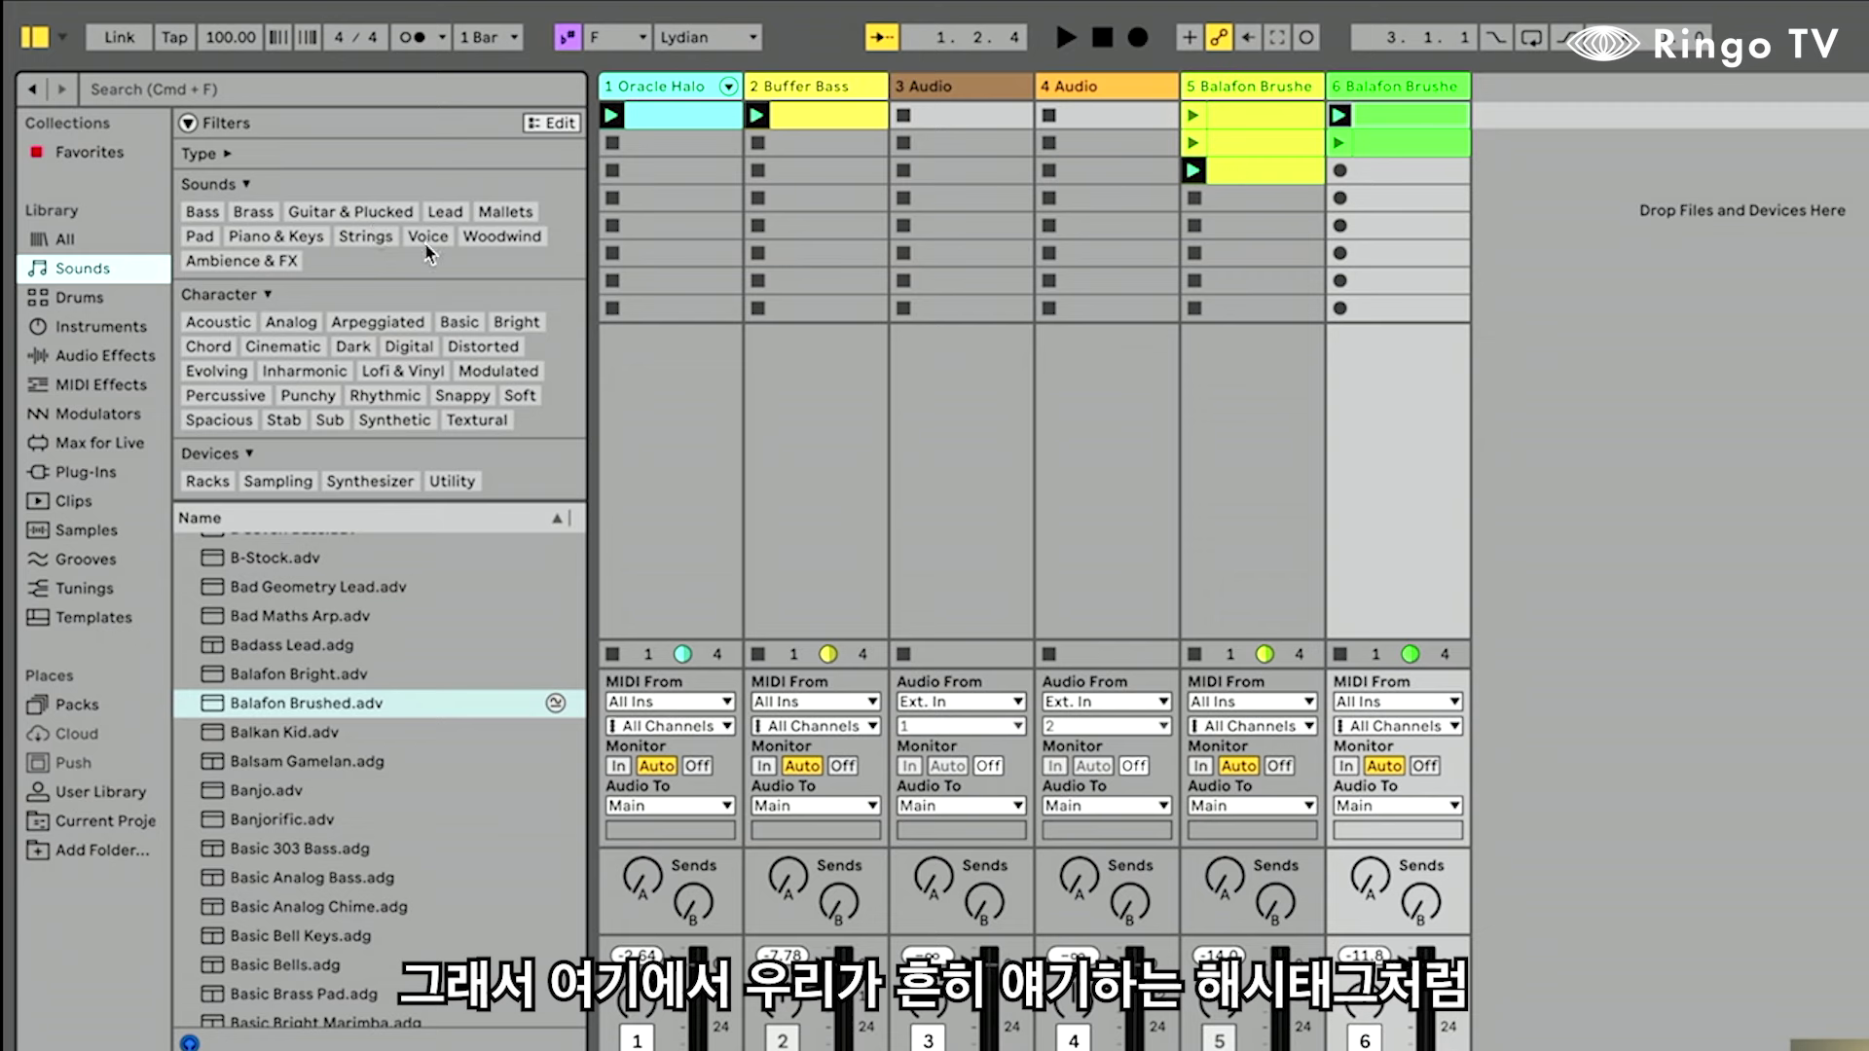
left_click(206, 211)
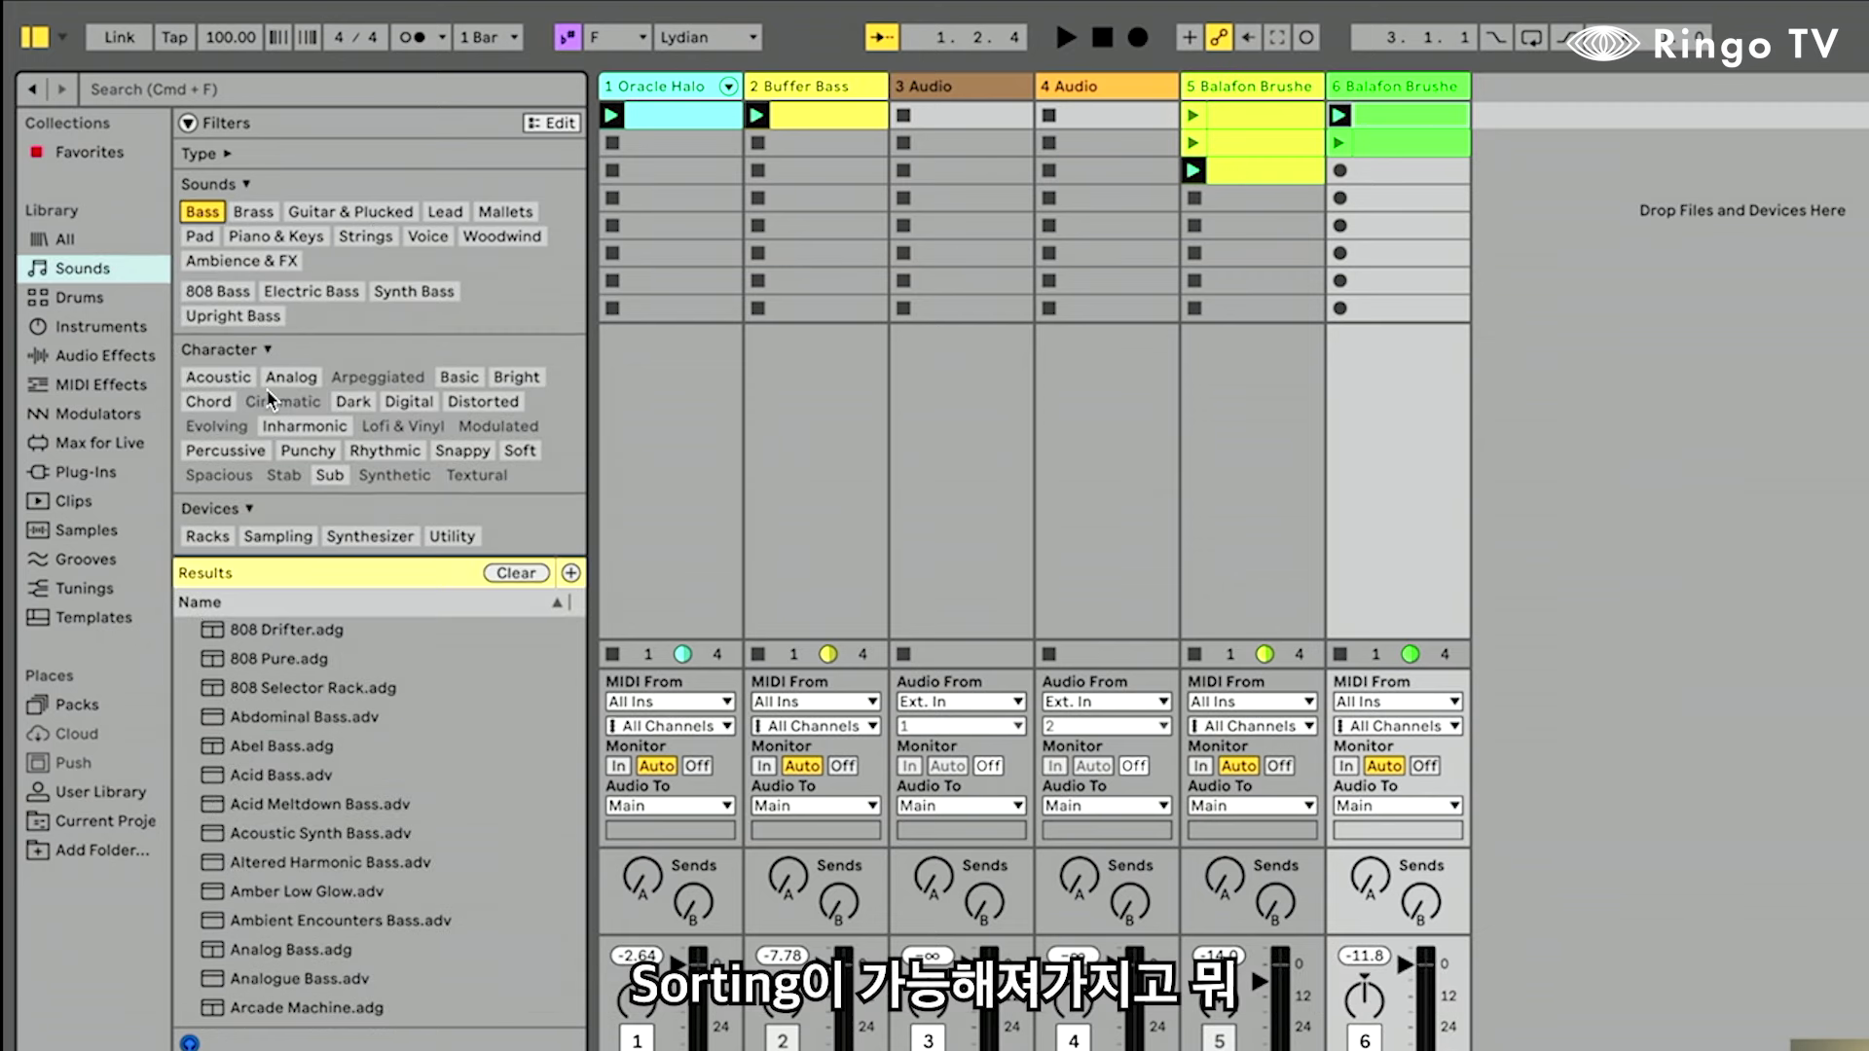
left_click(292, 376)
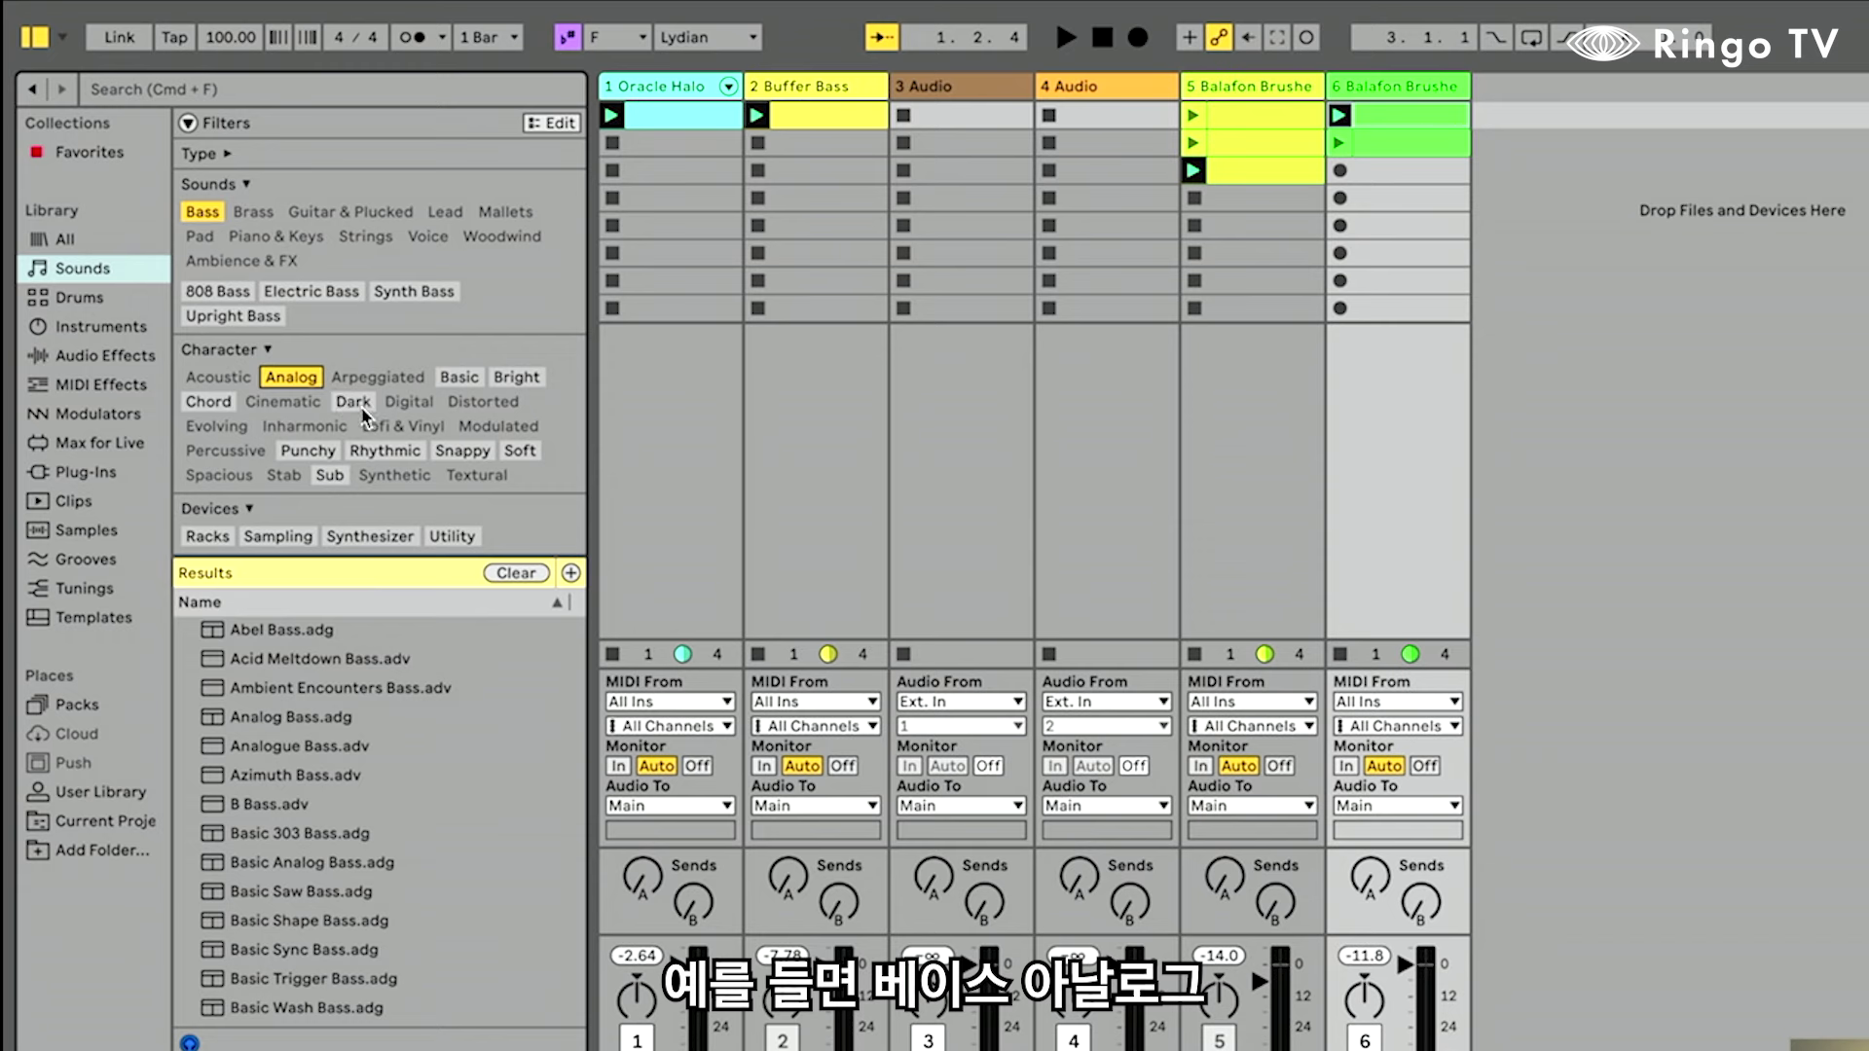
left_click(289, 662)
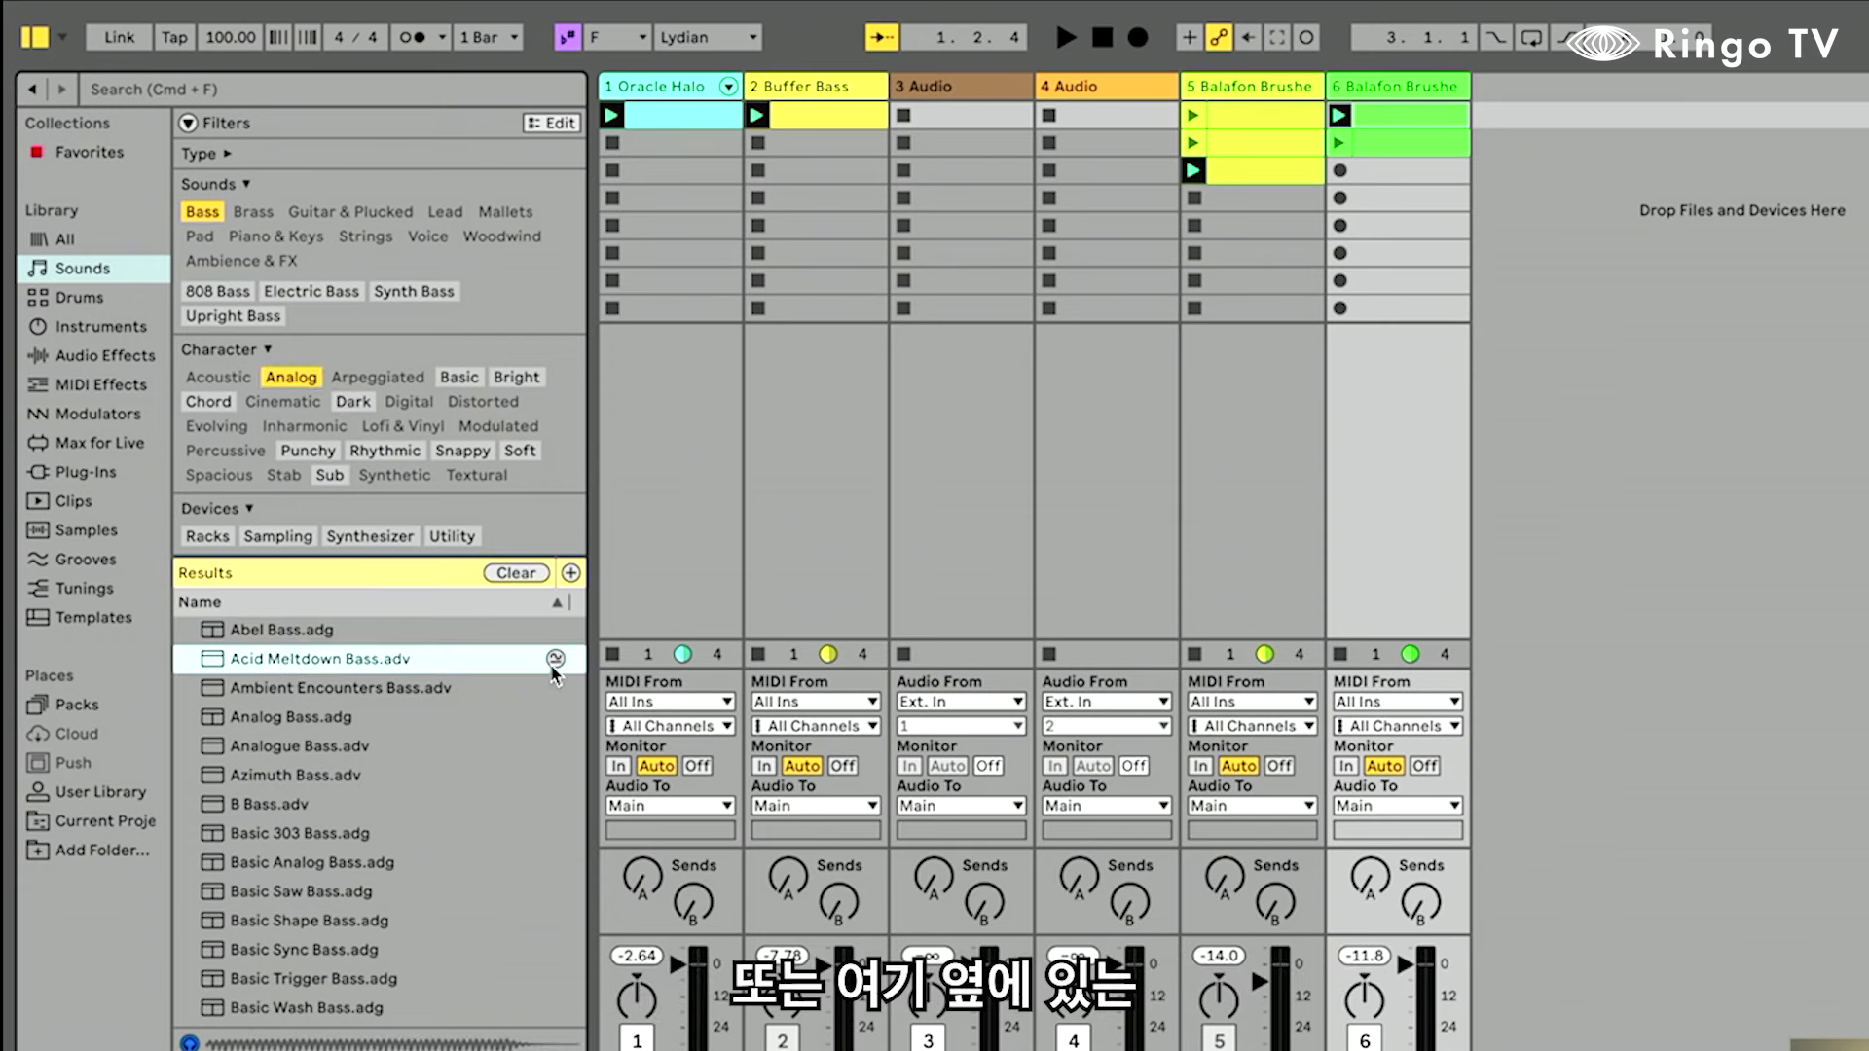
Search the entire library for "bass" with the filters collapsed, and clear the search text
left_click(64, 239)
left_click(188, 123)
left_click(291, 89)
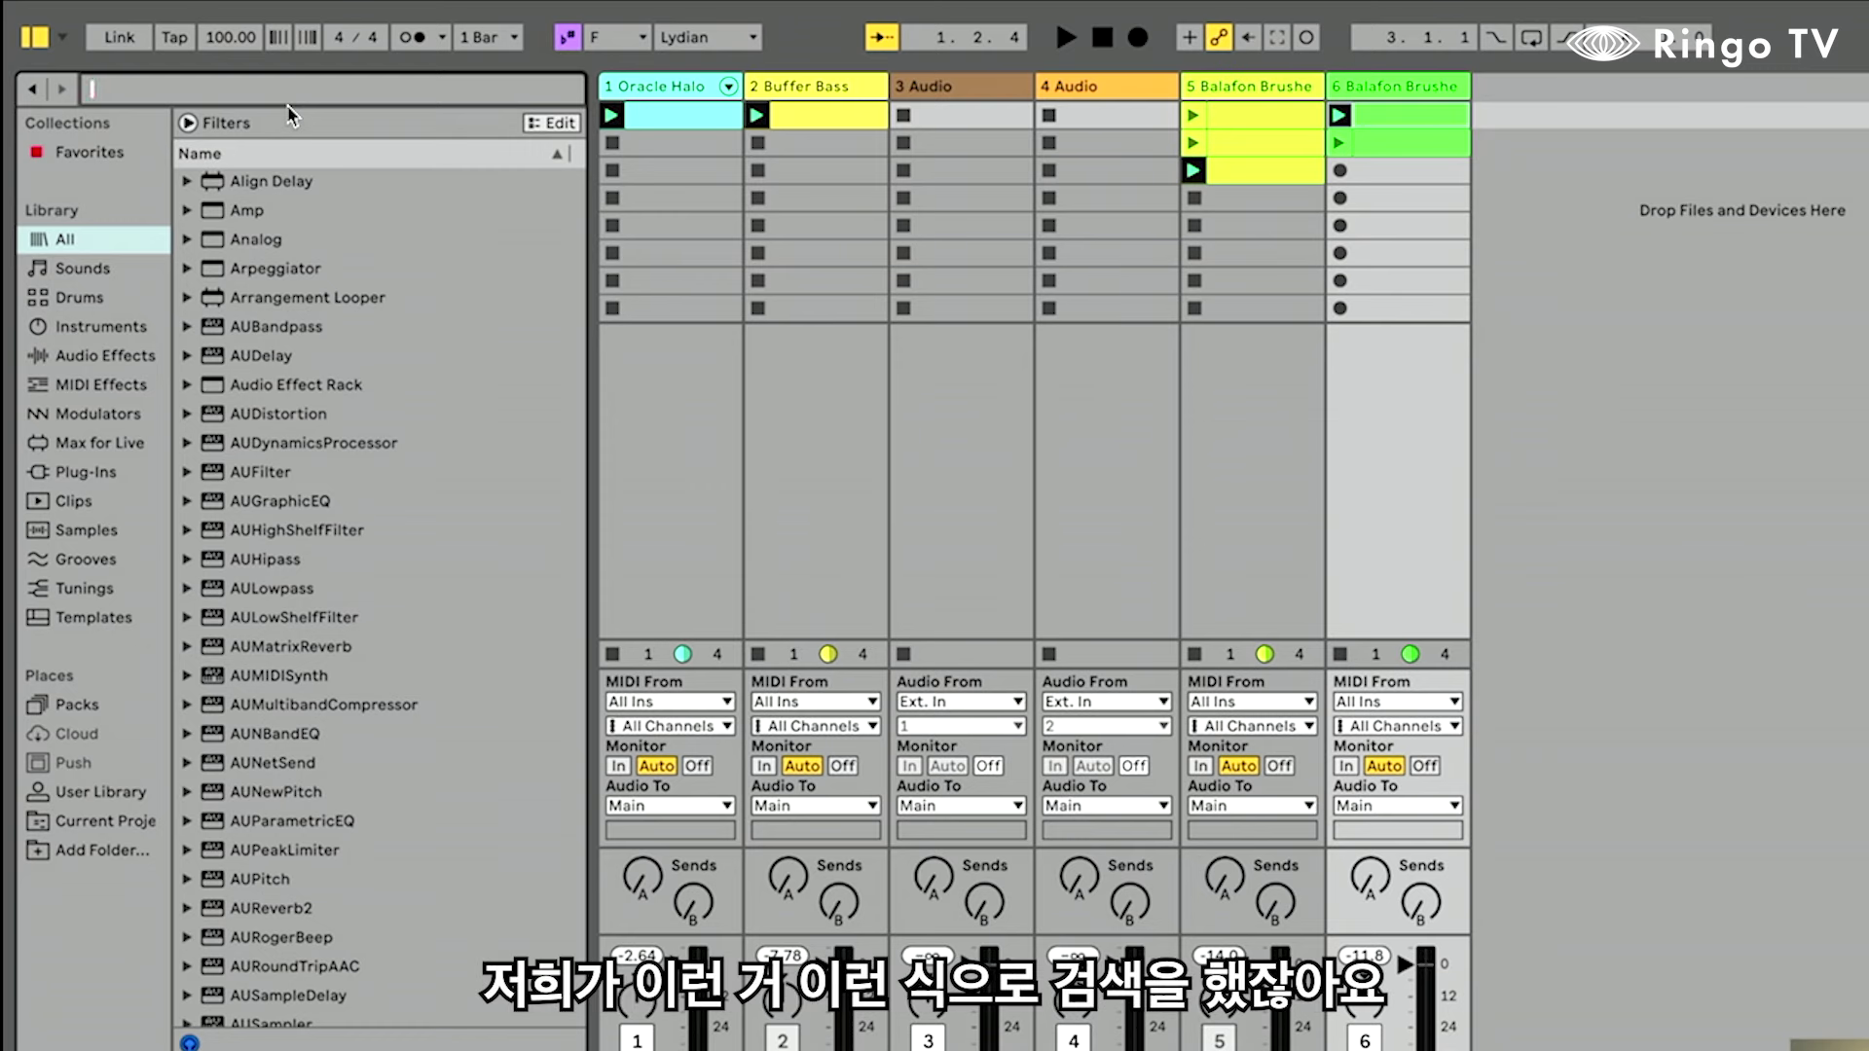
type("bass")
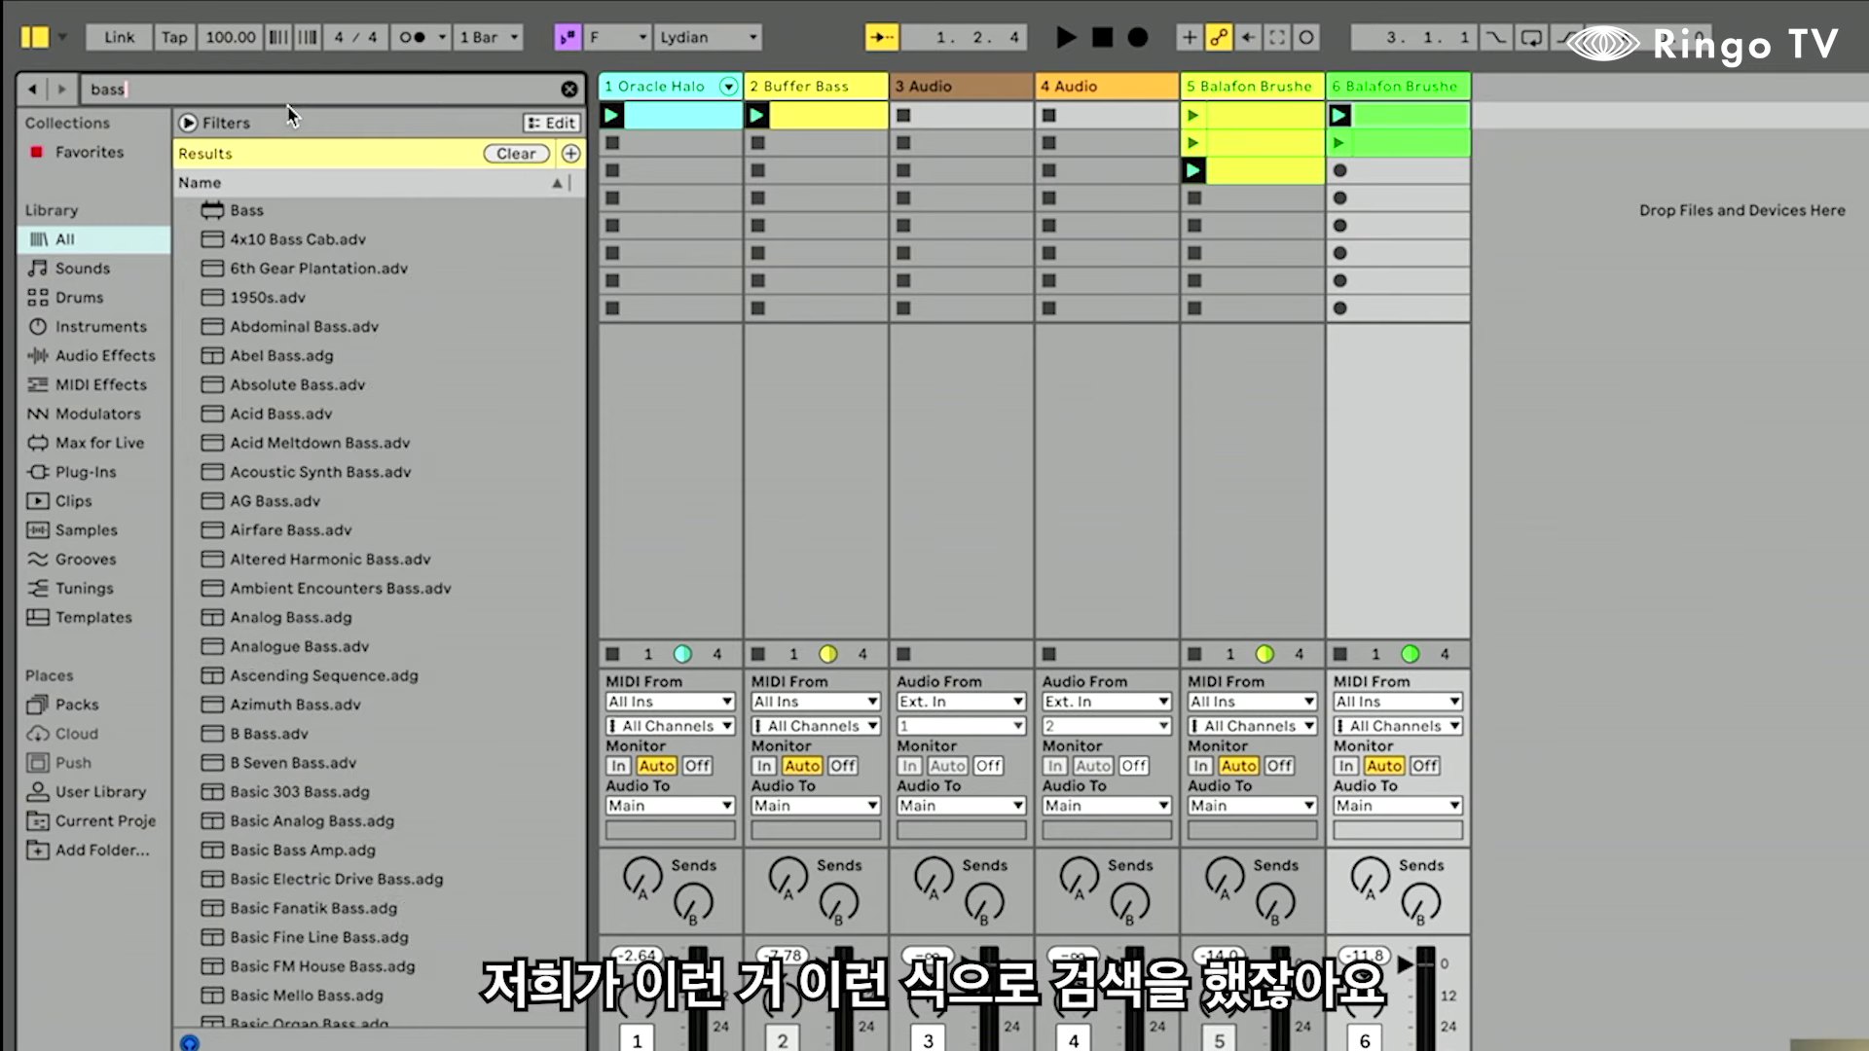
key("BackSpace")
key("BackSpace")
key("BackSpace")
key("BackSpace")
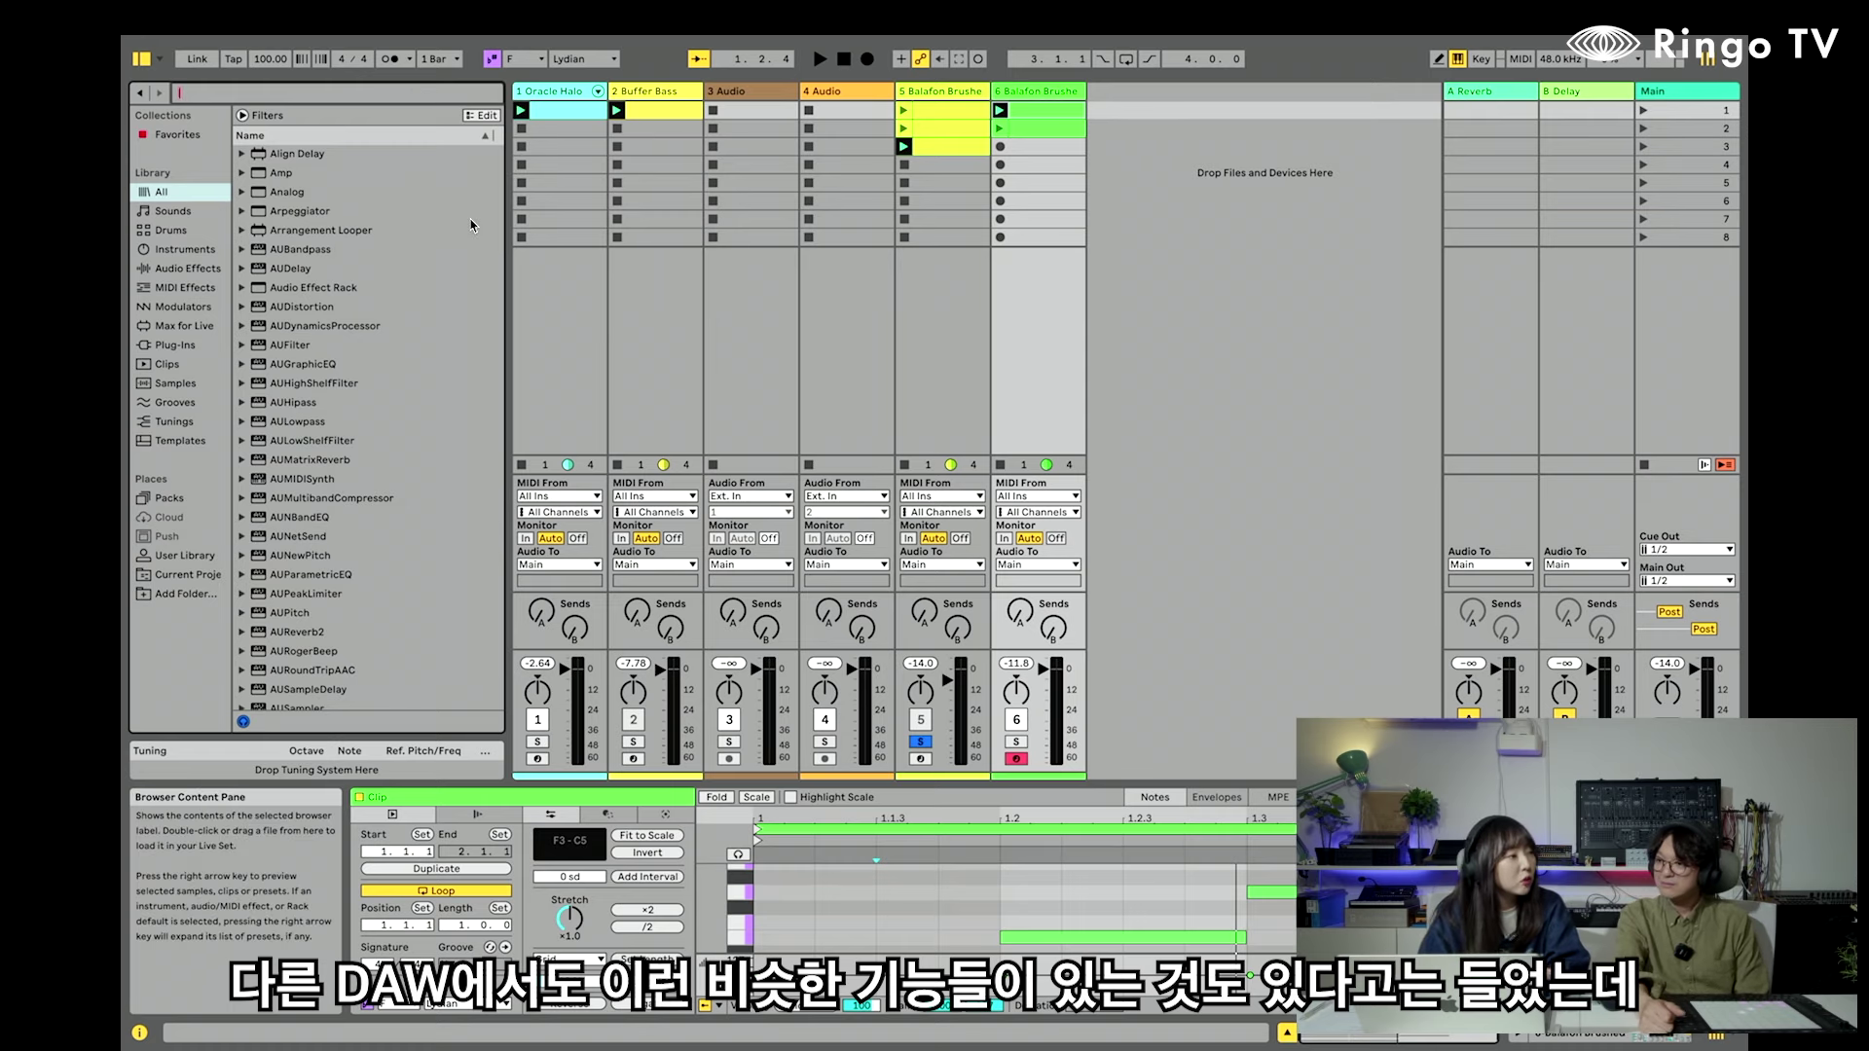
Show the browser's Tags Editor and review its tag groups, including the Genres tags
left_click(498, 115)
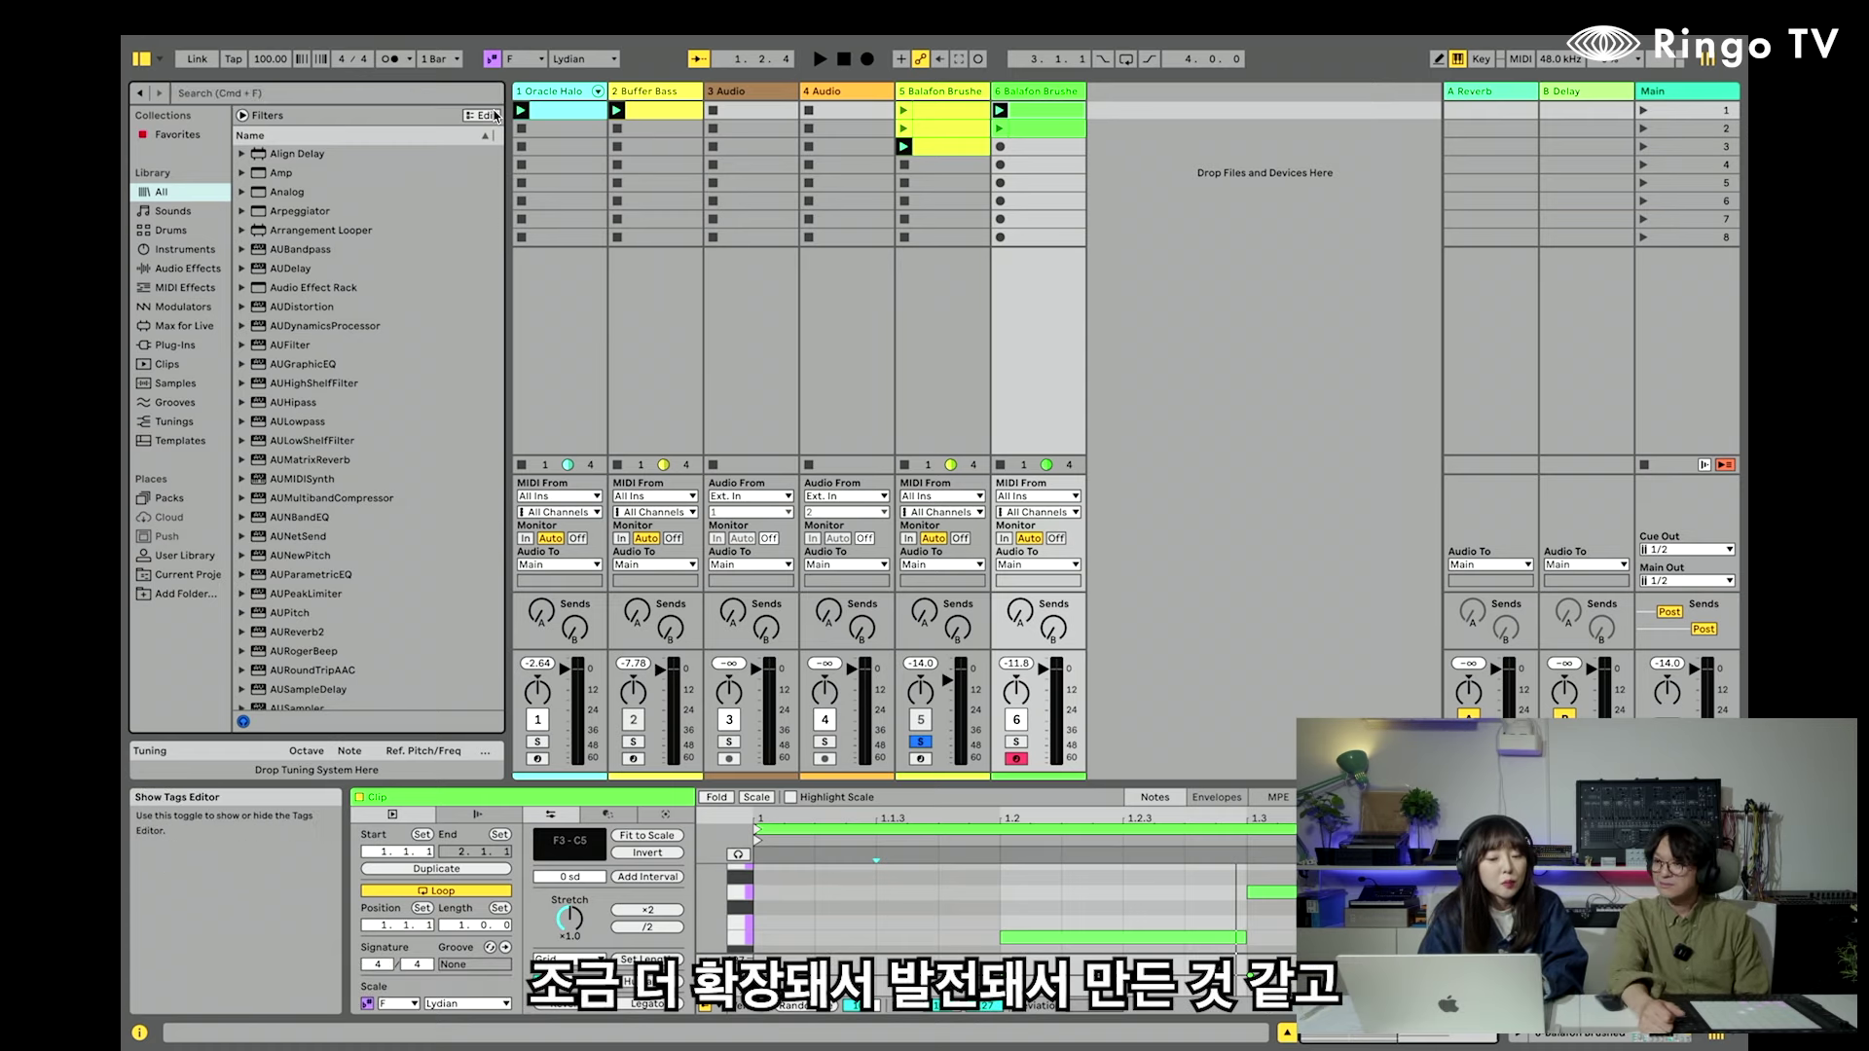
left_click(531, 235)
scroll(533, 346, "down", 3)
scroll(532, 346, "up", 3)
scroll(532, 345, "down", 3)
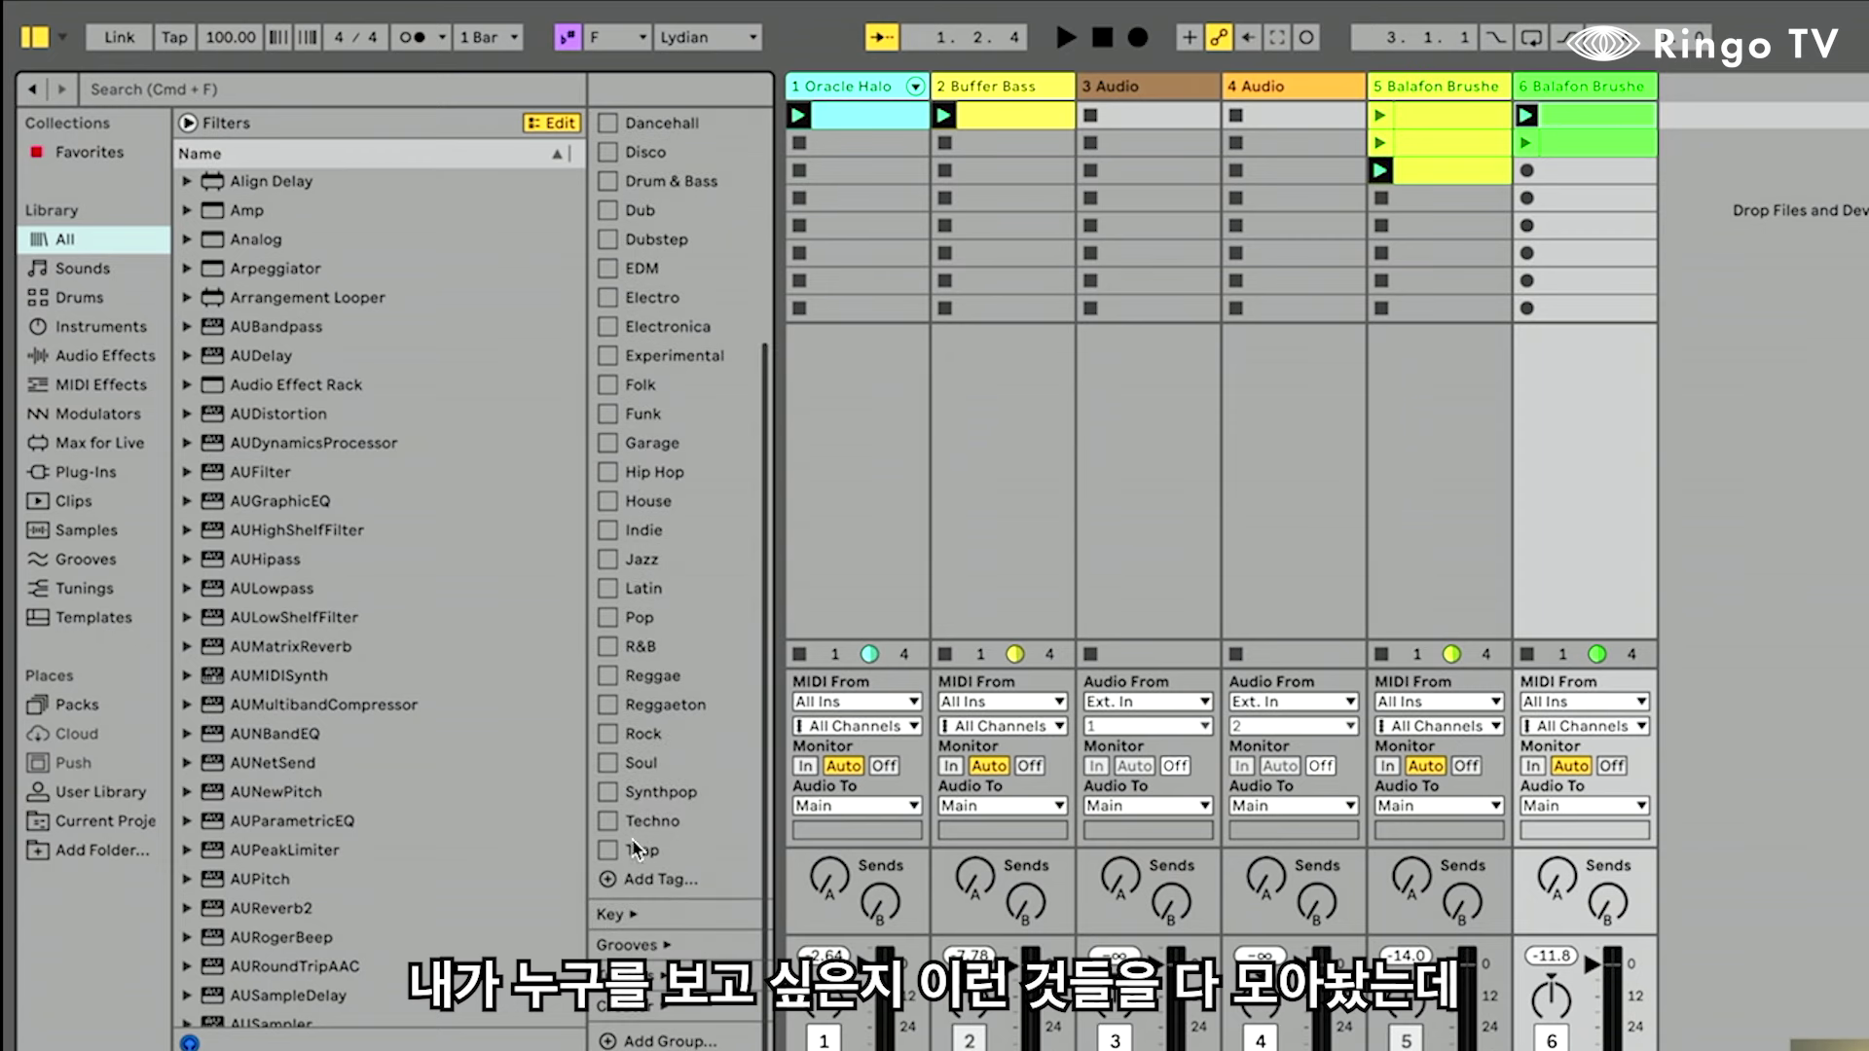
scroll(623, 673, "up", 5)
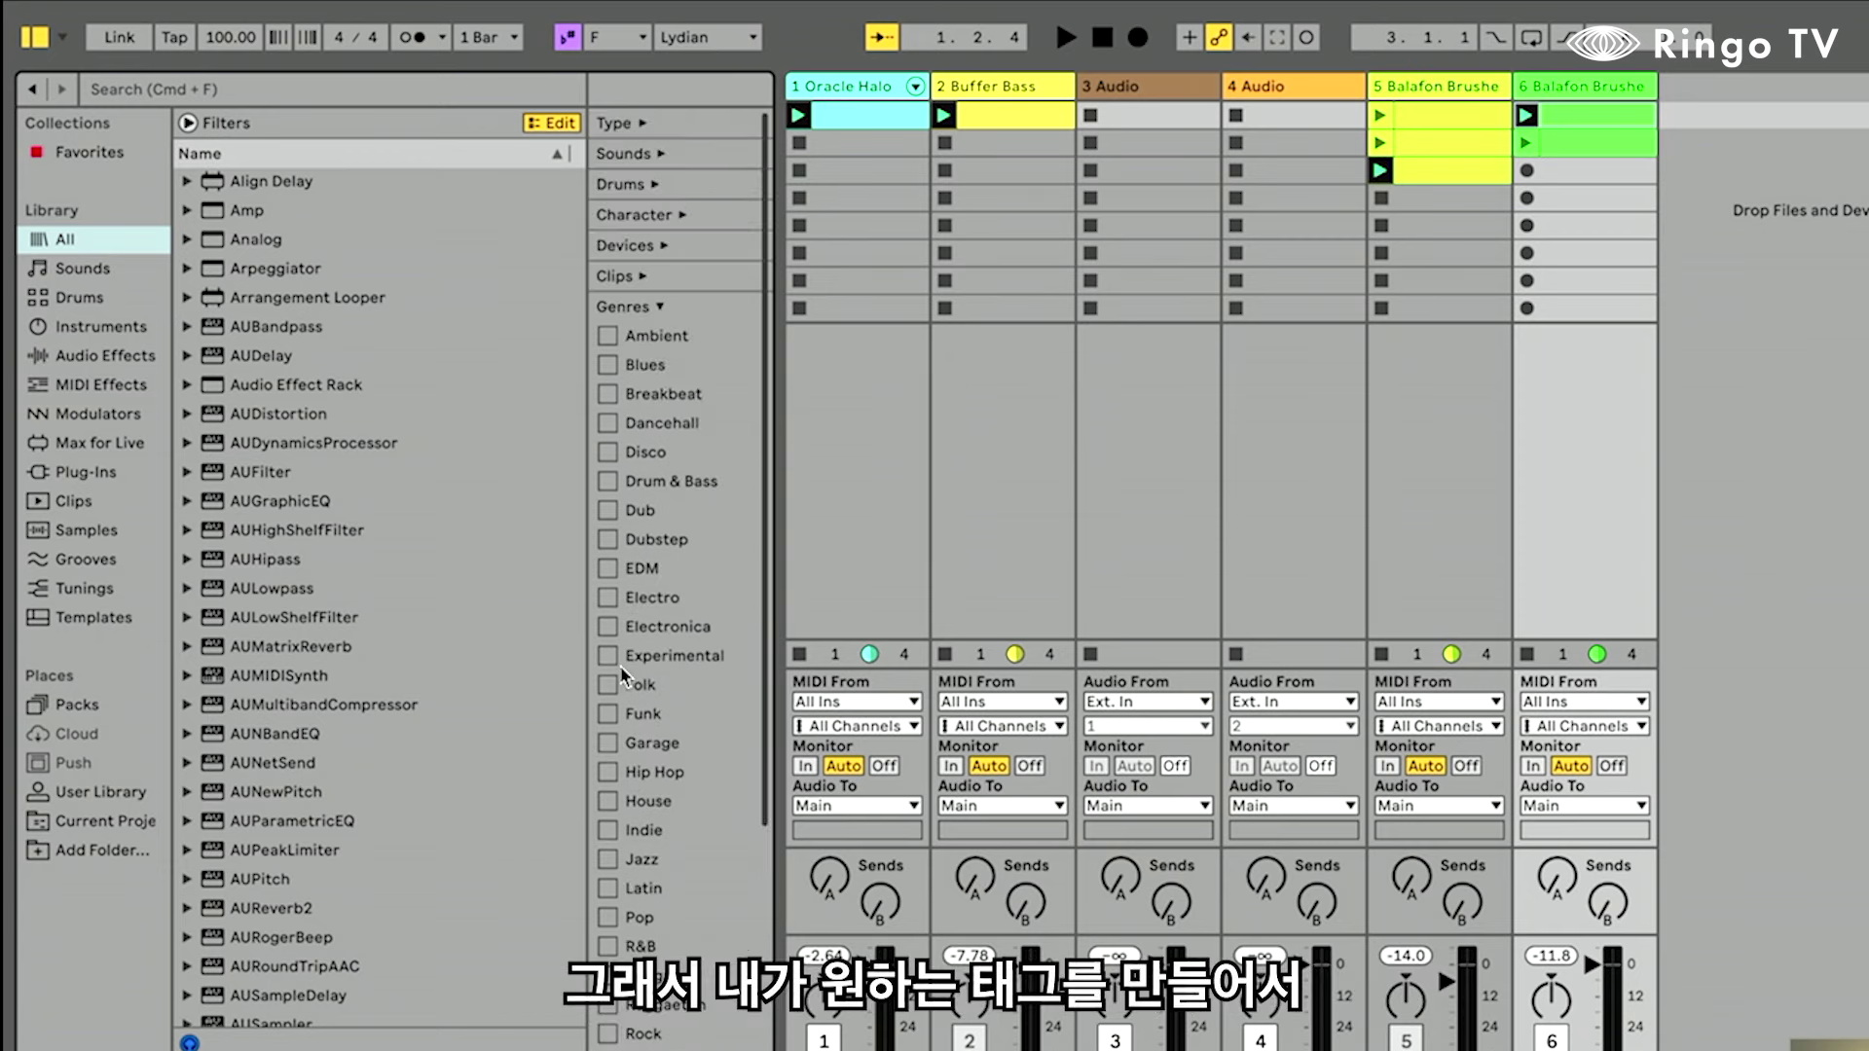
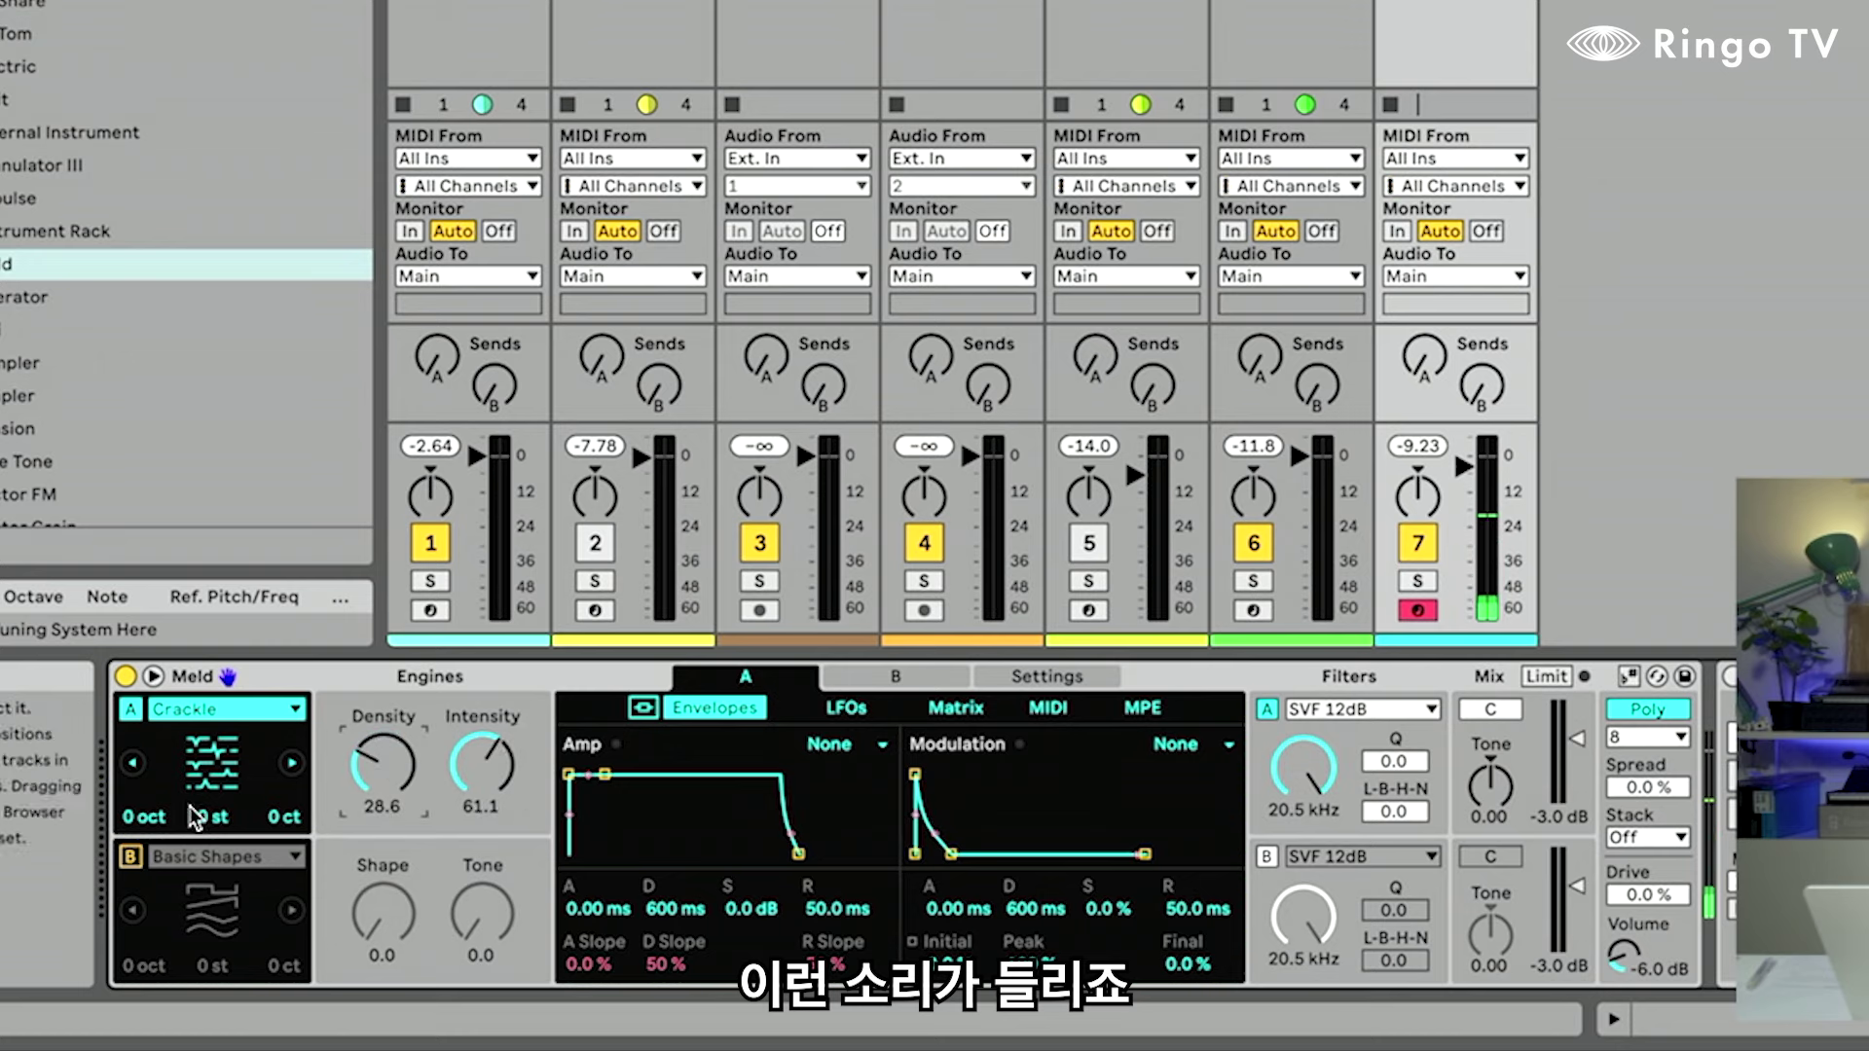
Activate Meld's oscillator B with the Squelch engine, and set its Amount to 46.8 and Feedback to 20.6
left_click(130, 856)
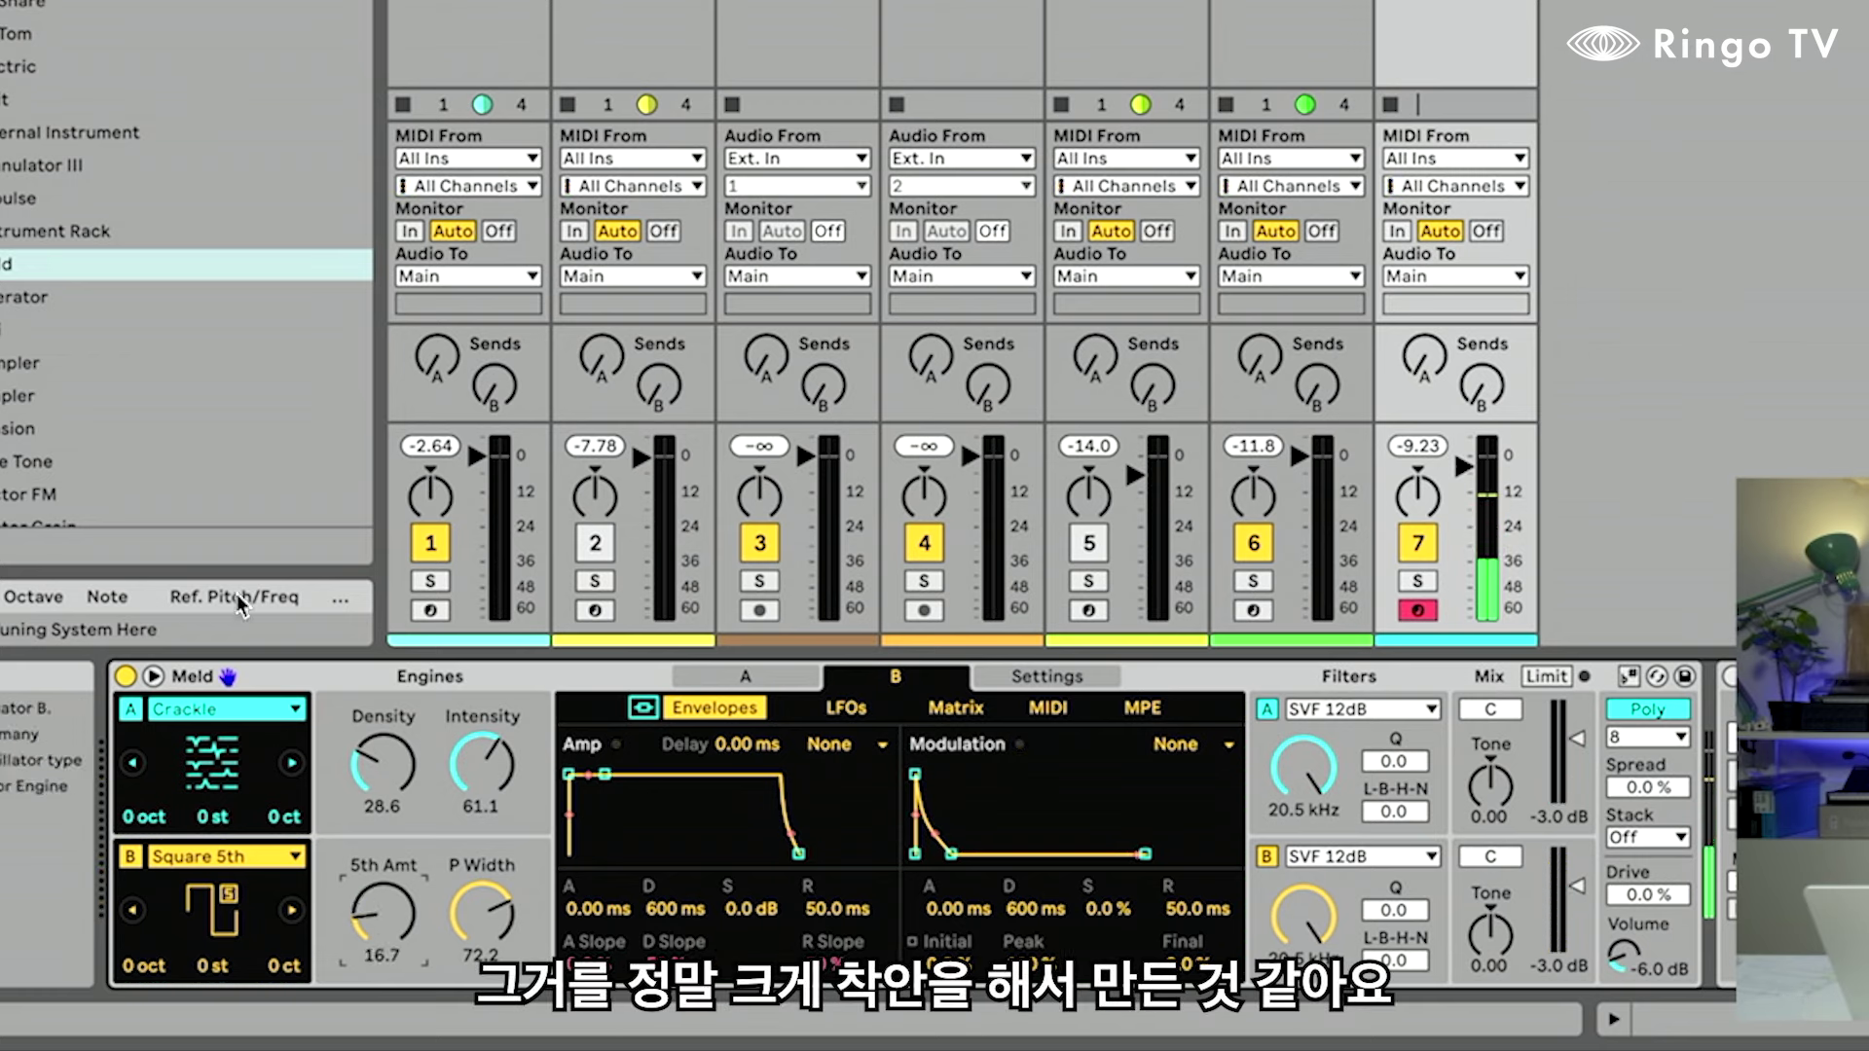
left_click(291, 910)
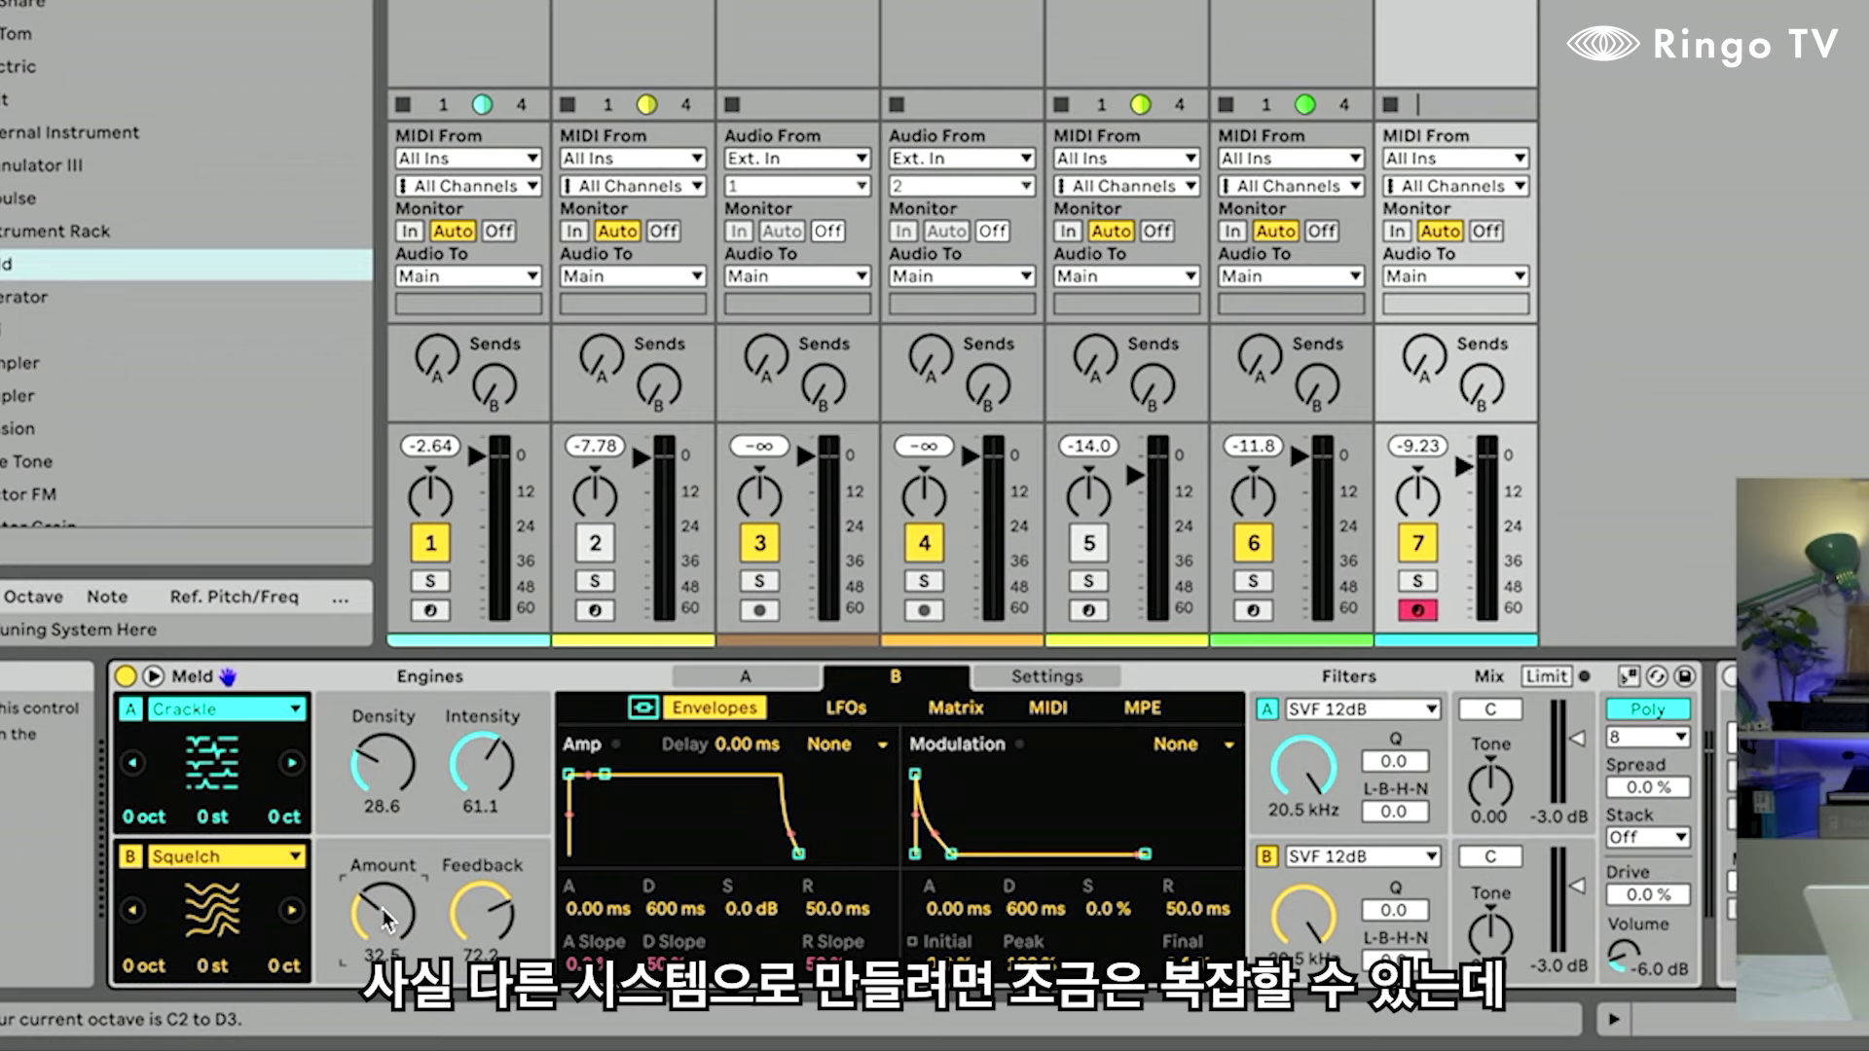
left_click_drag(383, 912, 383, 844)
left_click_drag(481, 912, 481, 978)
left_click_drag(378, 915, 377, 941)
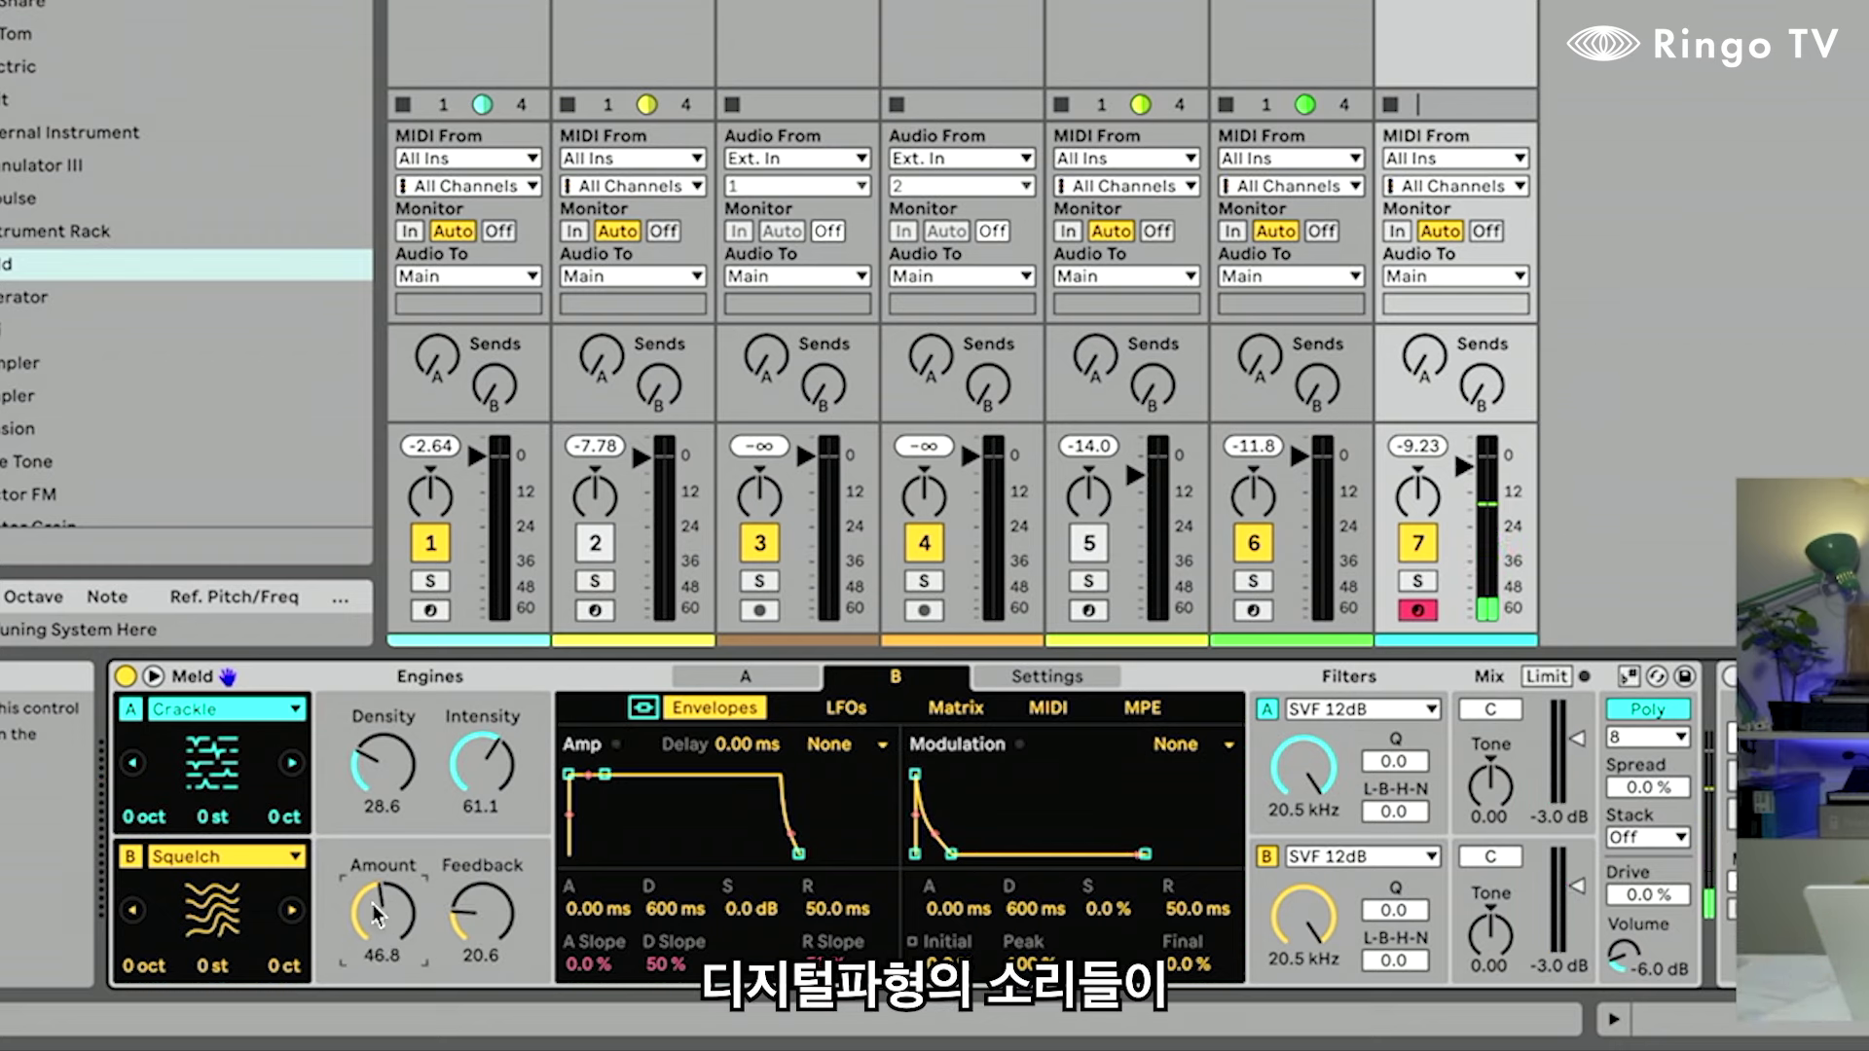
Sweep the Squelch engine's Amount up to 68.3, down to 22.2, and back to about 42.9
mouse_move(378, 915)
left_mouse_down()
mouse_move(378, 882)
mouse_move(385, 937)
left_mouse_up()
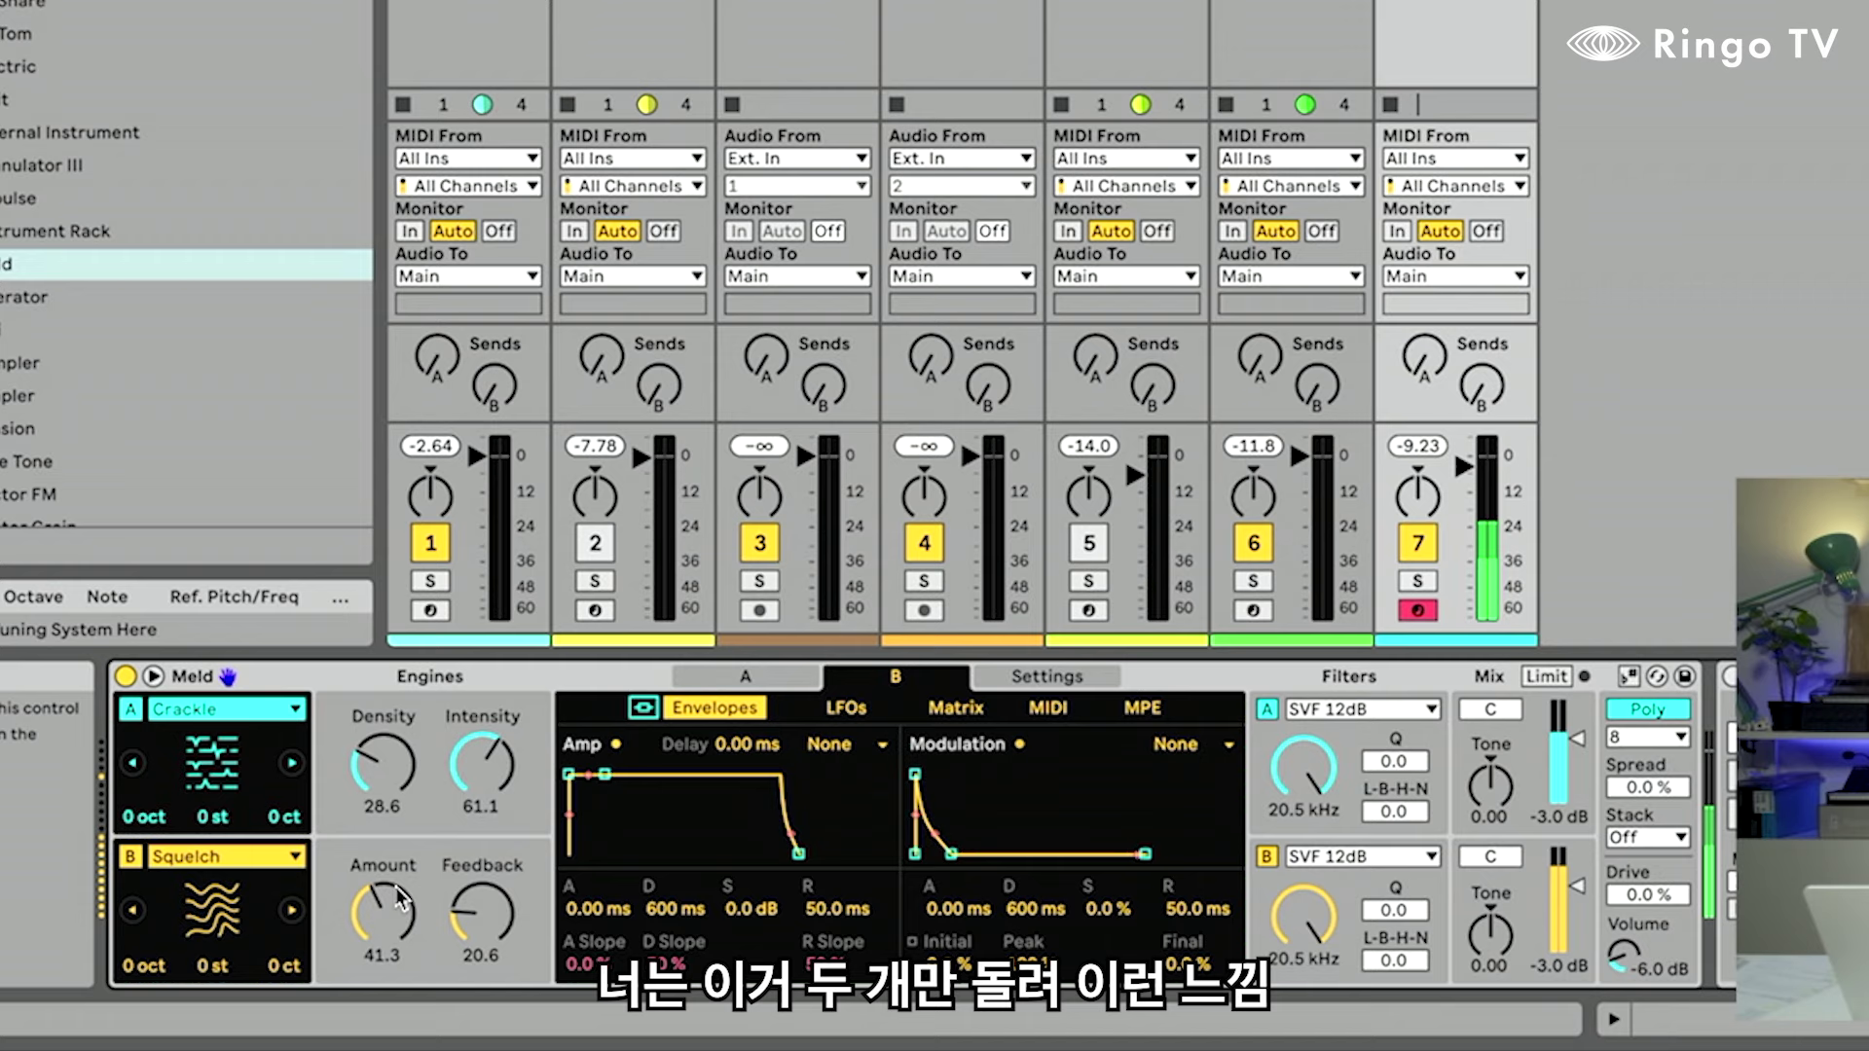
left_click_drag(518, 961, 519, 905)
mouse_move(382, 912)
left_mouse_down()
mouse_move(383, 939)
mouse_move(382, 910)
left_mouse_up()
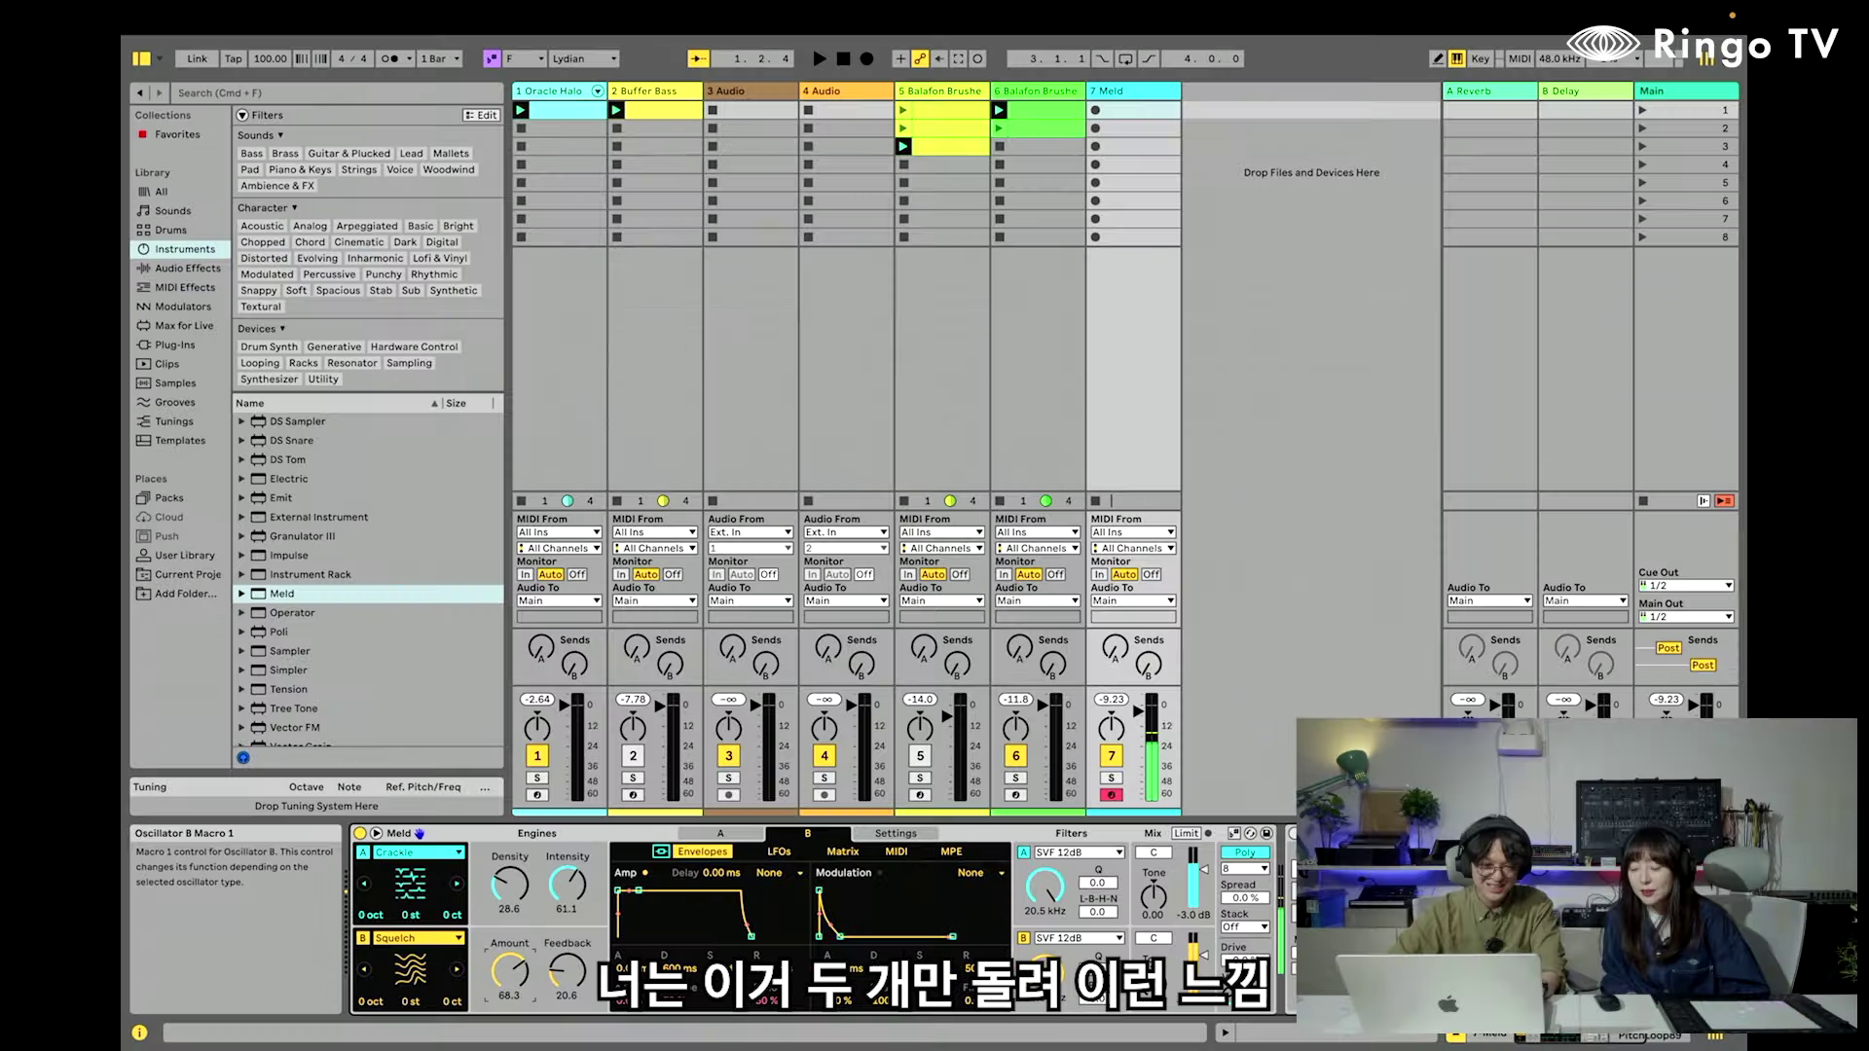
left_click_drag(514, 973, 514, 1013)
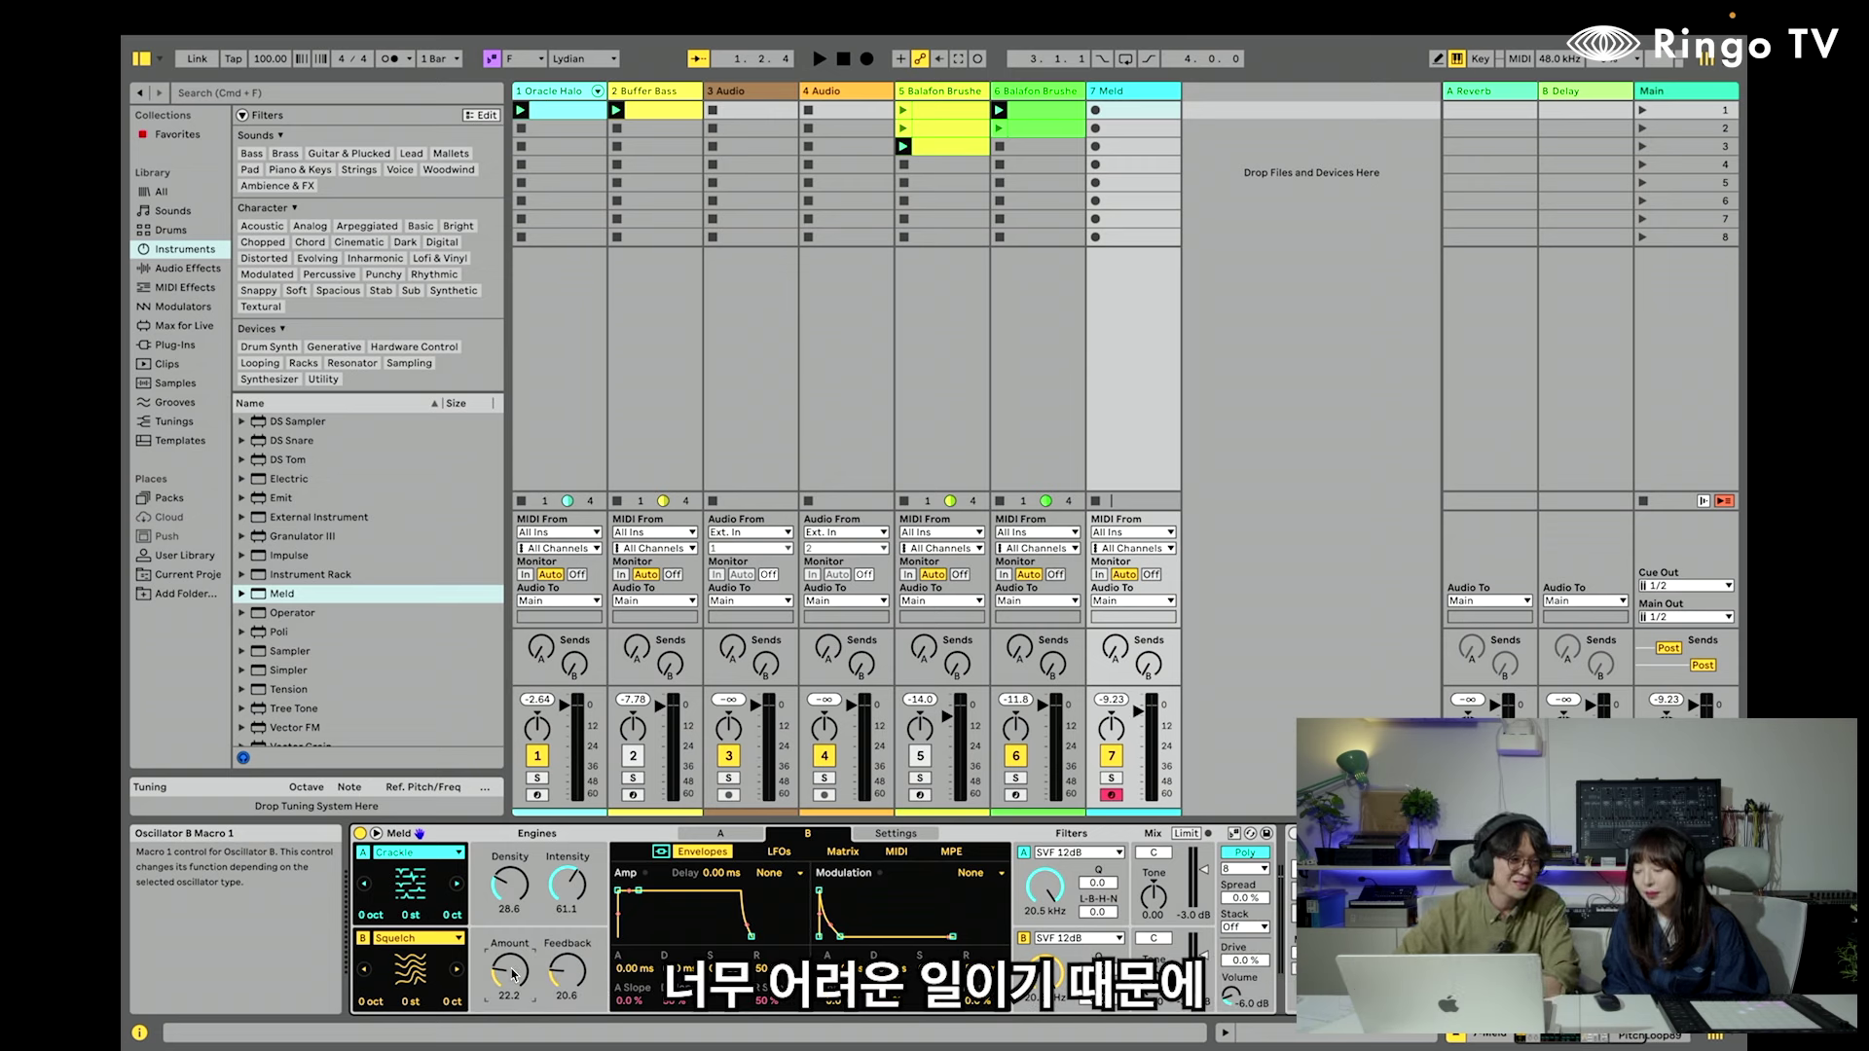
left_click_drag(513, 970, 513, 971)
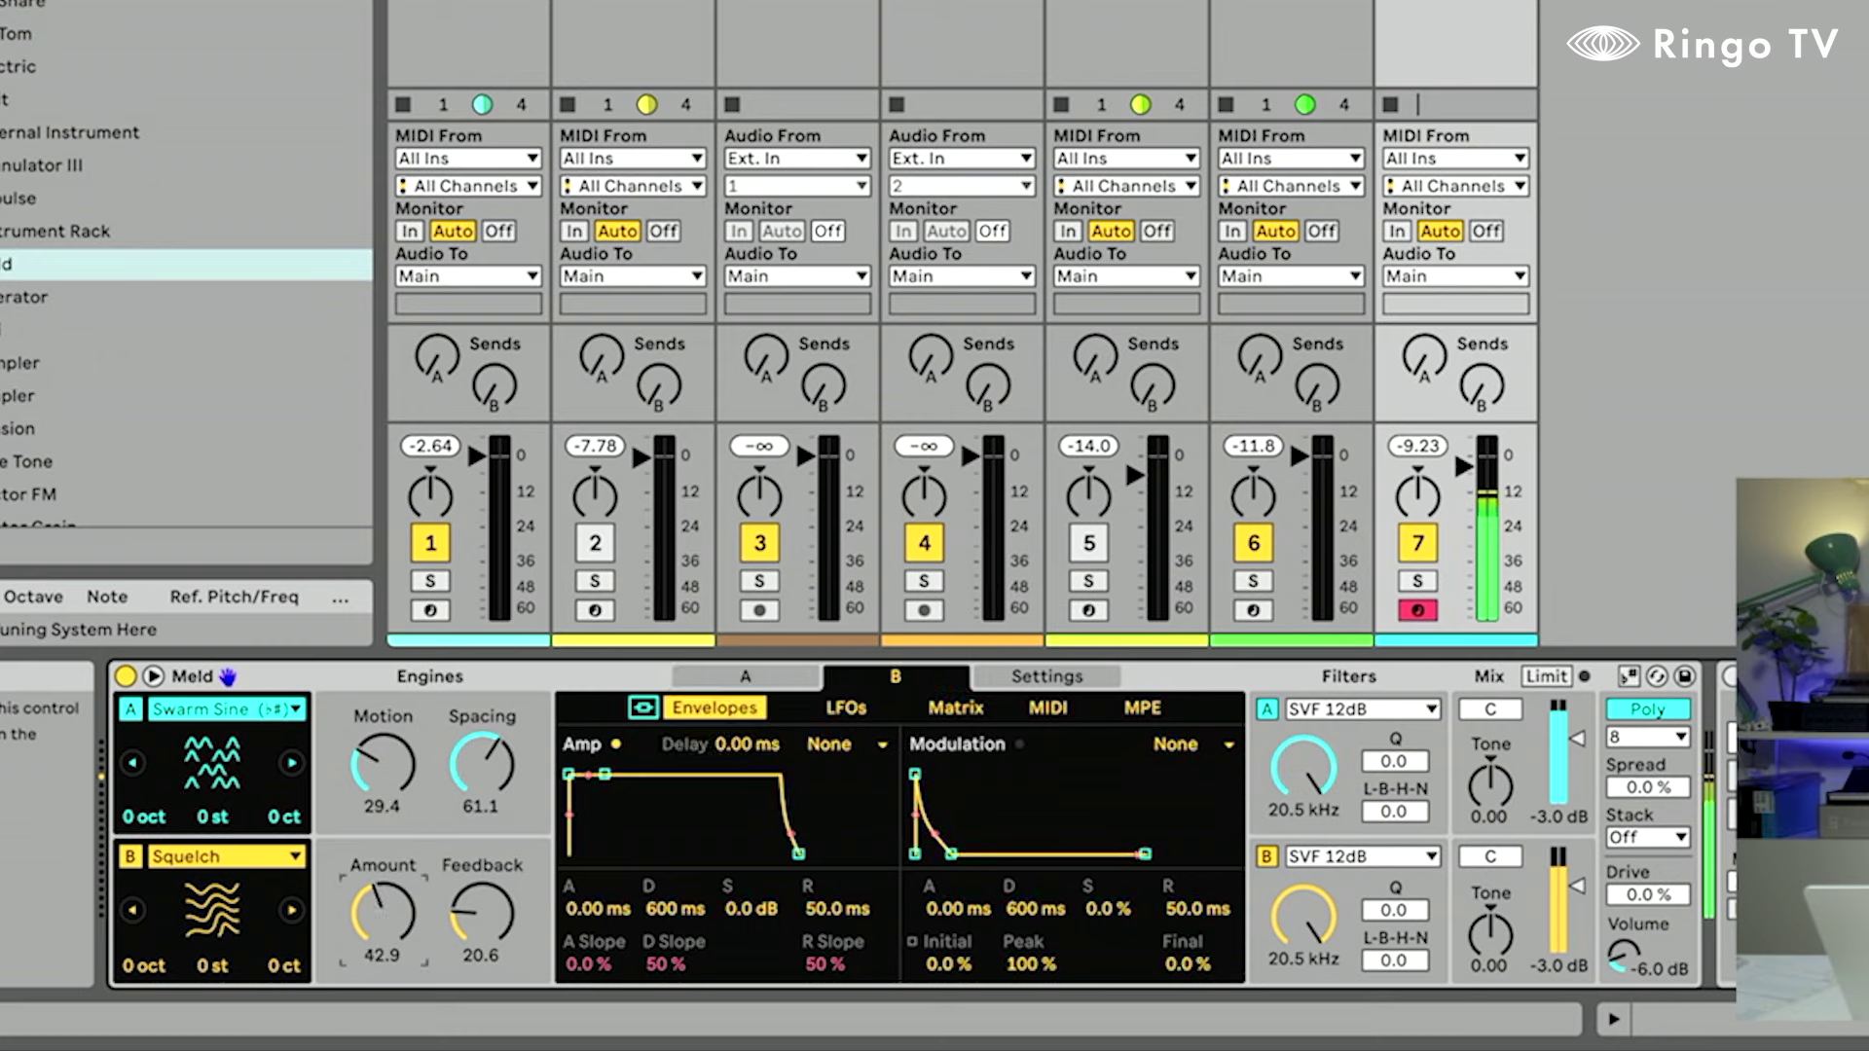
Compare the modulation settings of Meld's engines A and B, and view the PitchLoop89 device that follows
left_click(720, 682)
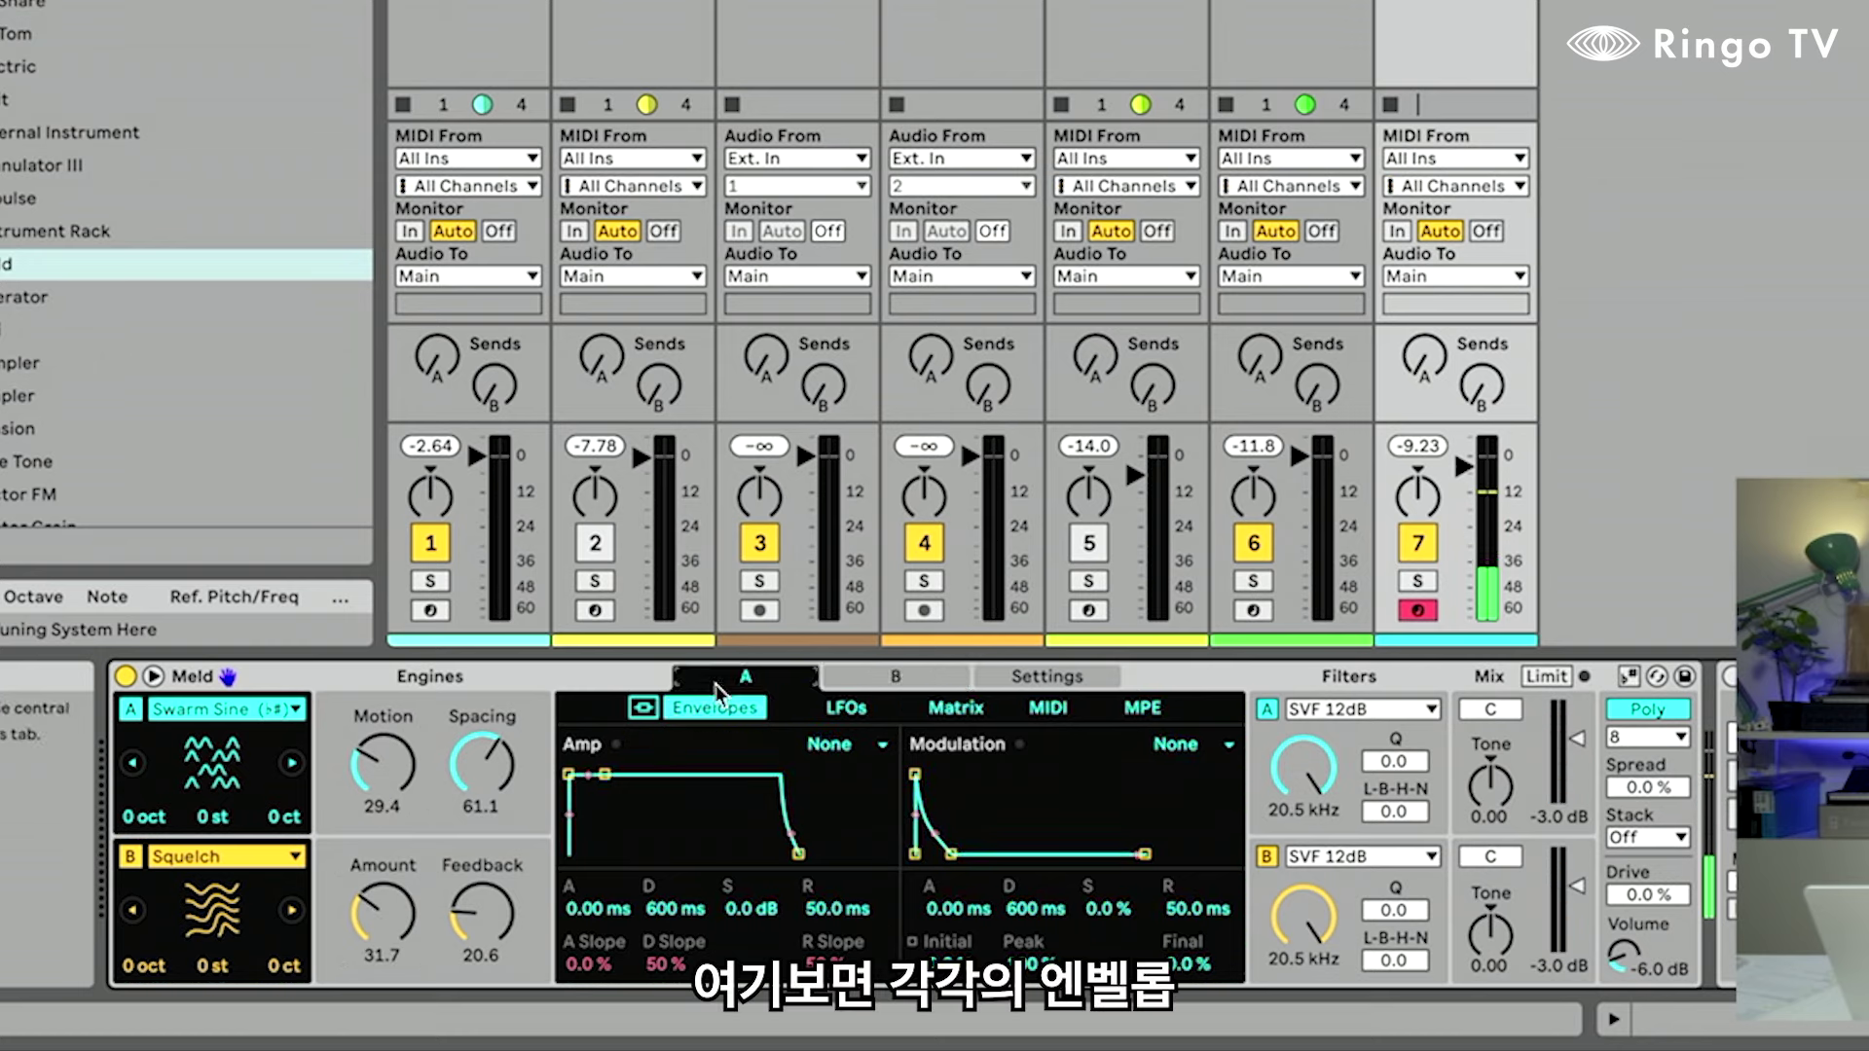
left_click(868, 681)
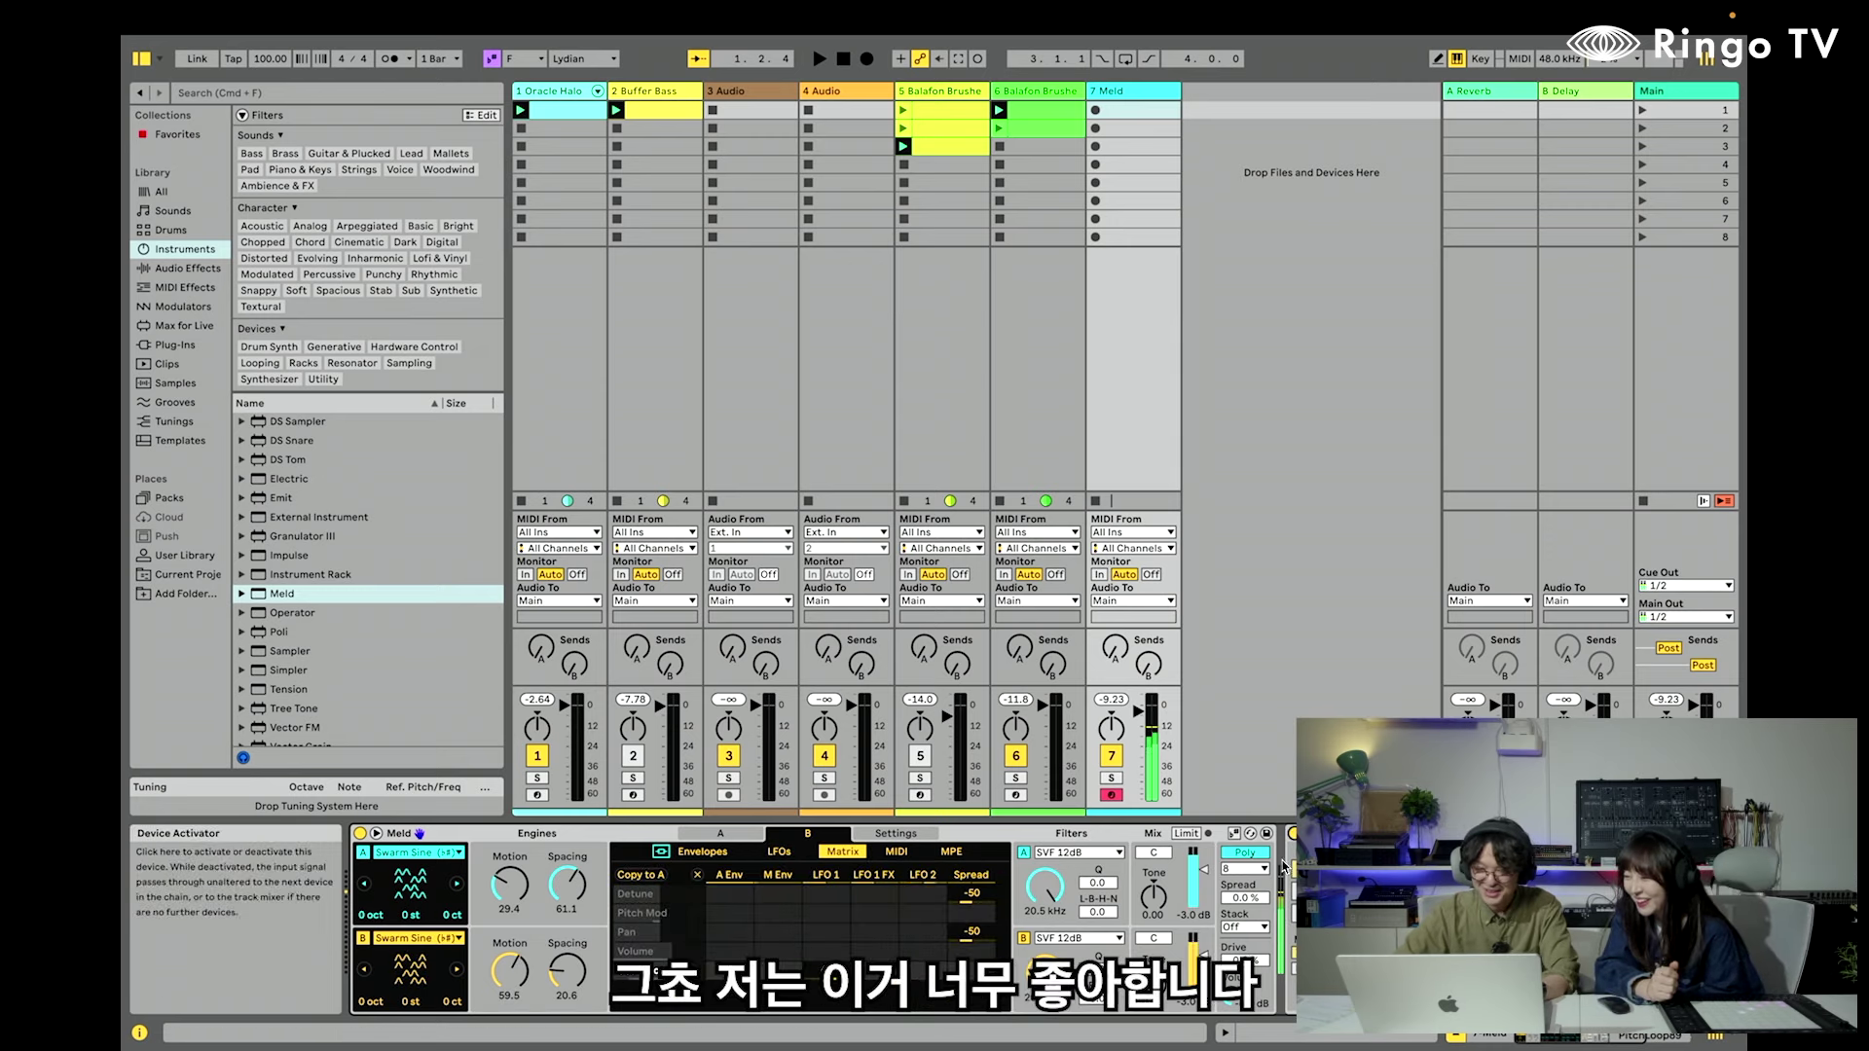
scroll(1284, 857, "right", 5)
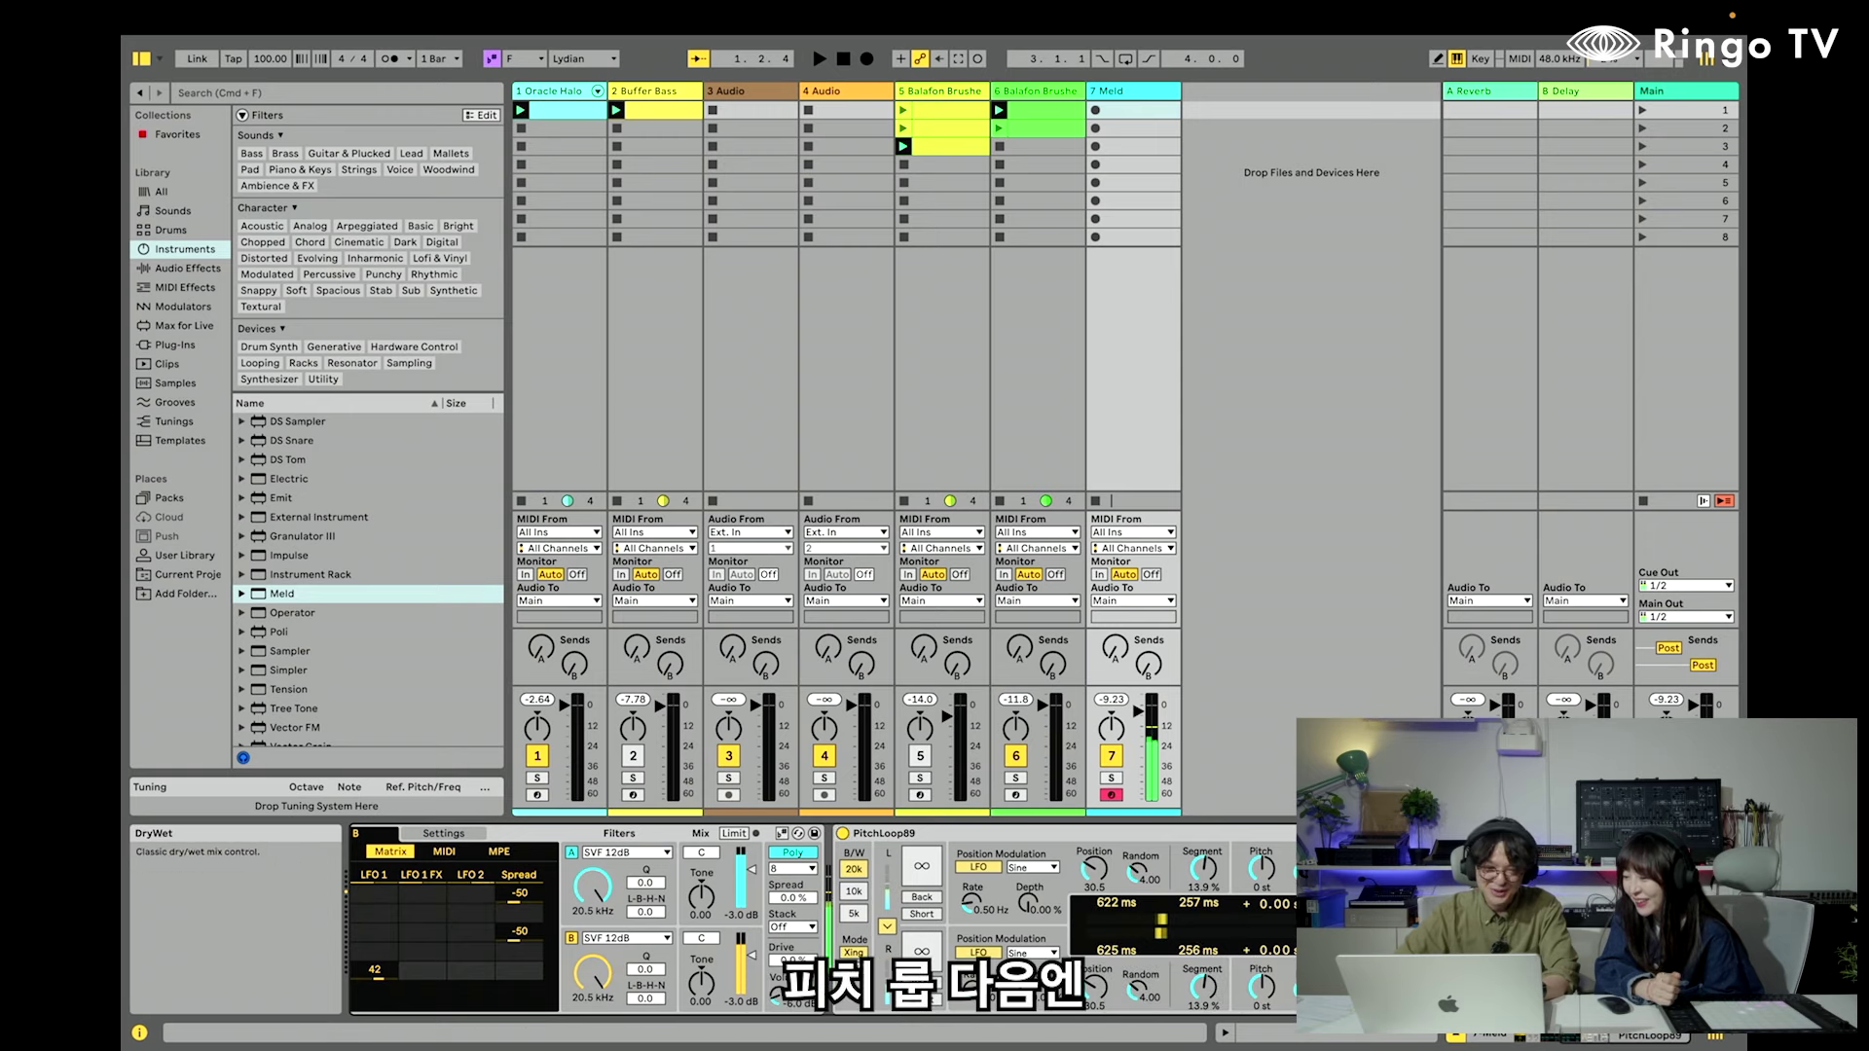
Add Hybrid Reverb after PitchLoop89 on the Meld track, using the Cathedral Beauvais LR impulse response from Bigger Spaces
left_click(188, 268)
scroll(370, 604, "down", 5)
double_click(305, 607)
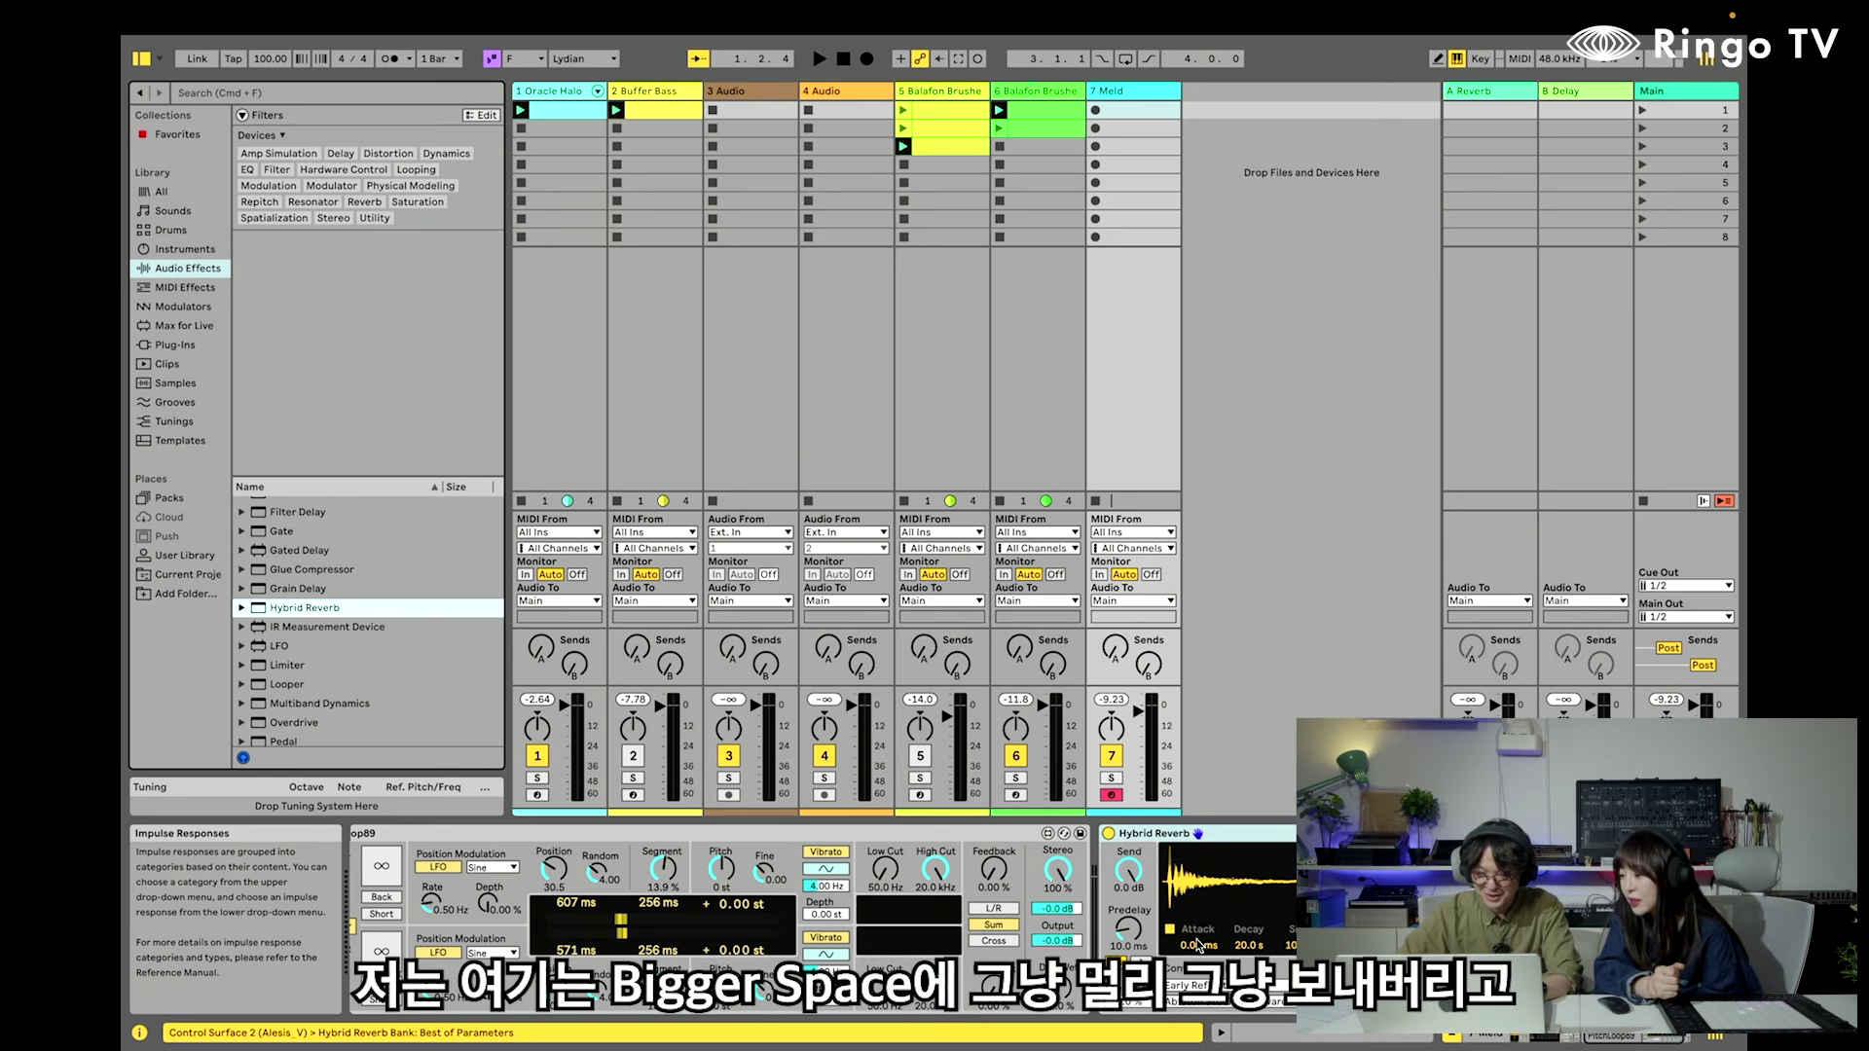
left_click(1228, 985)
scroll(1219, 921, "right", 2)
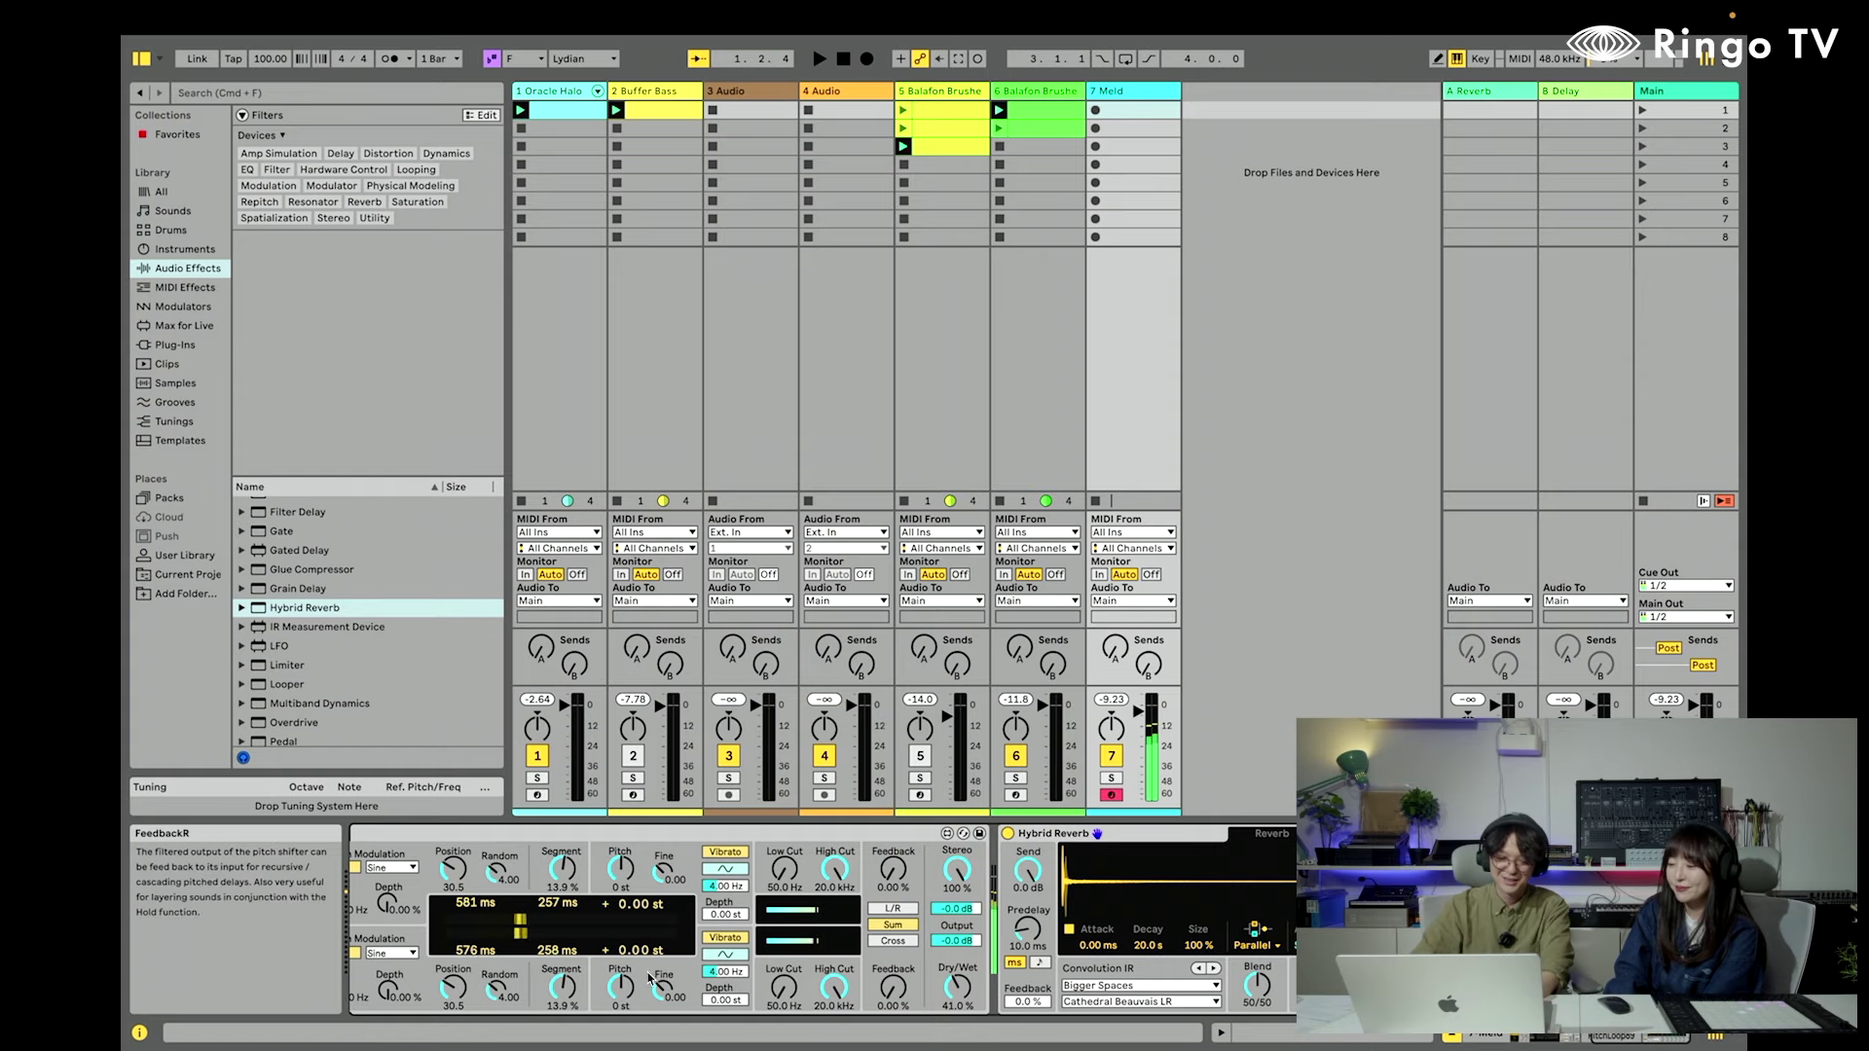
scroll(511, 935, "left", 3)
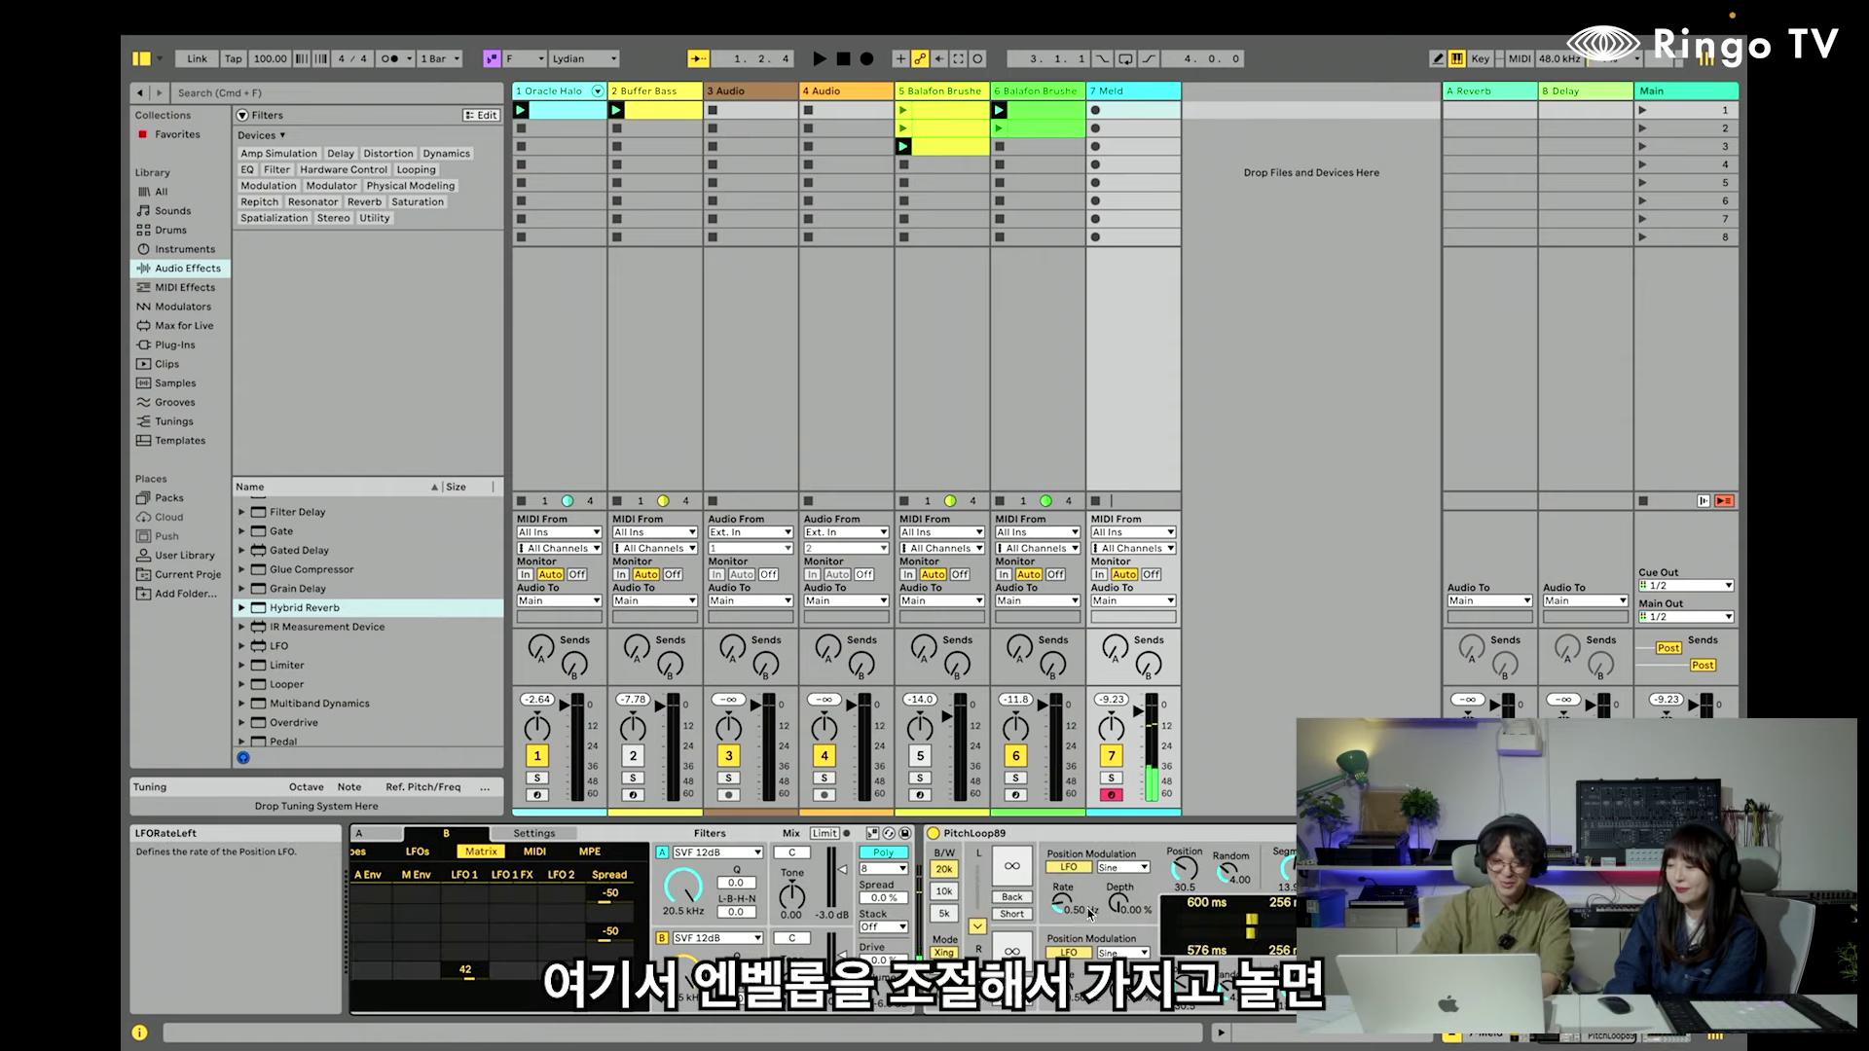
Lengthen the attack of Meld's amp envelopes to 2.67 s for engine B and 10.8 s for engine A
scroll(511, 935, "left", 3)
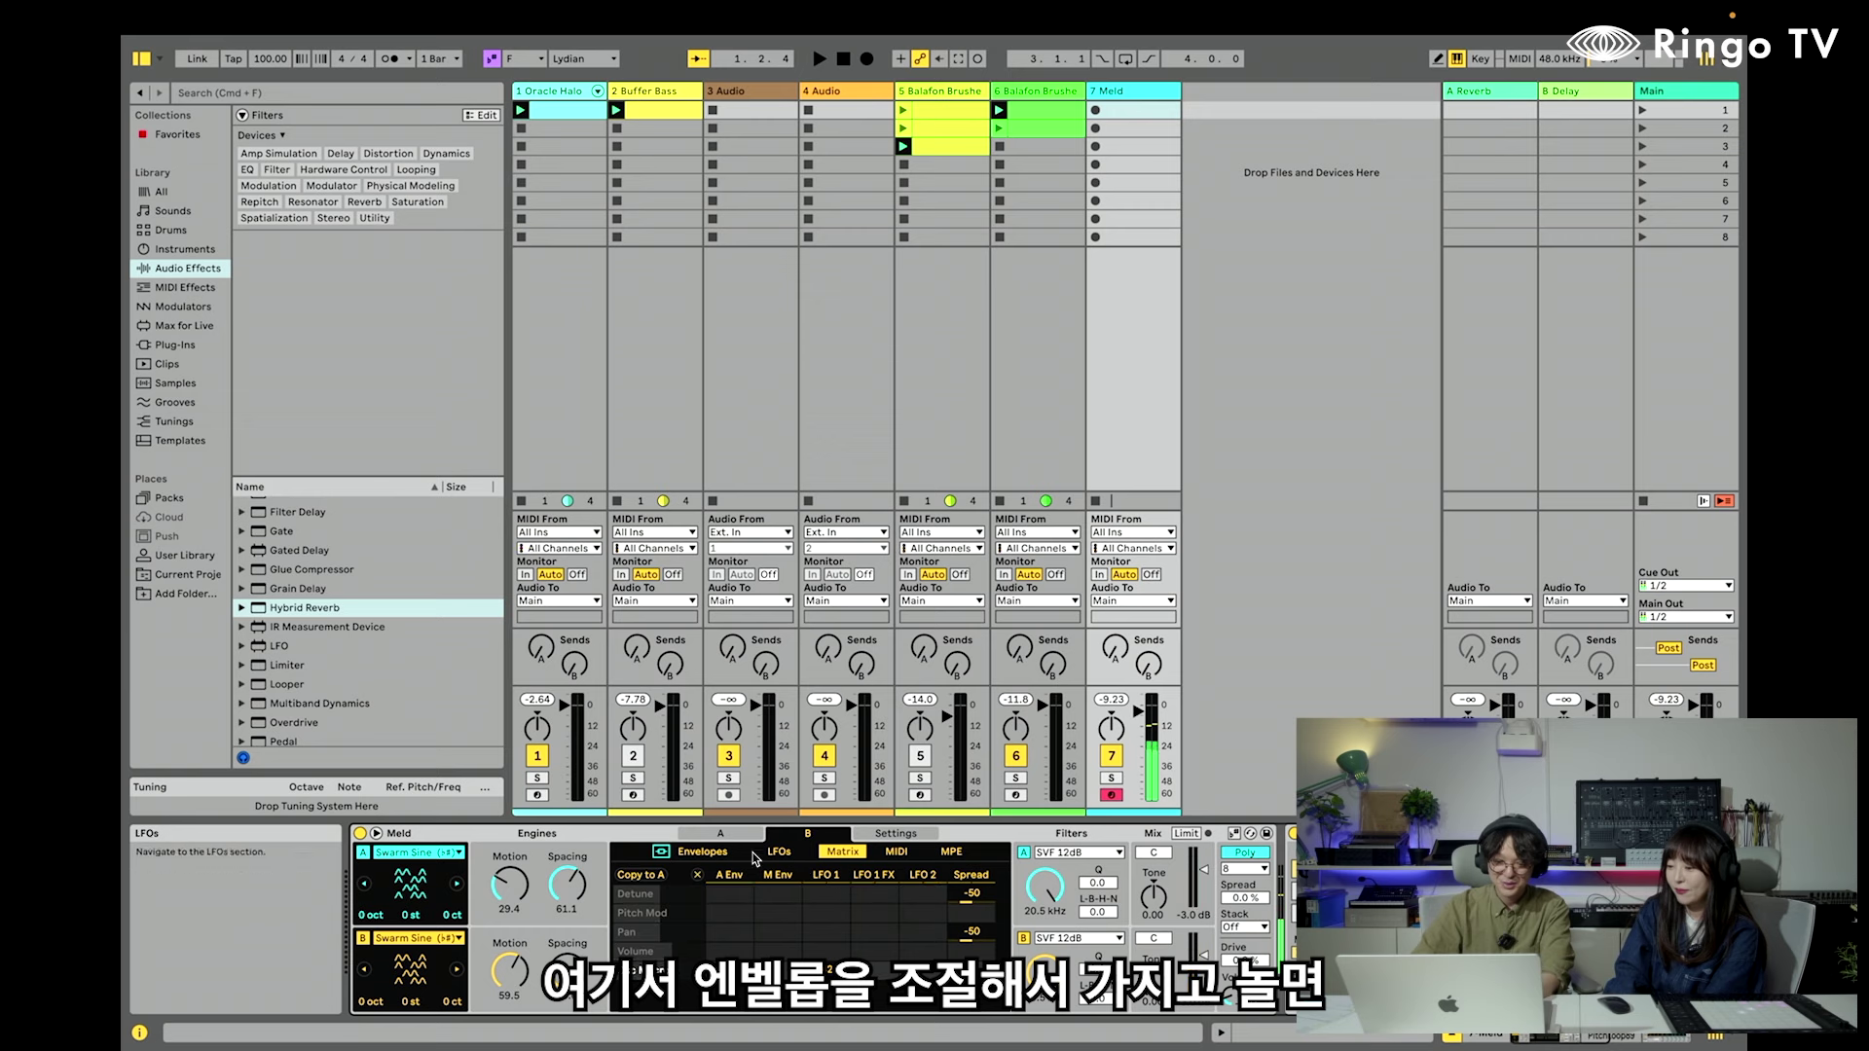
left_click(699, 852)
left_click_drag(638, 889, 650, 891)
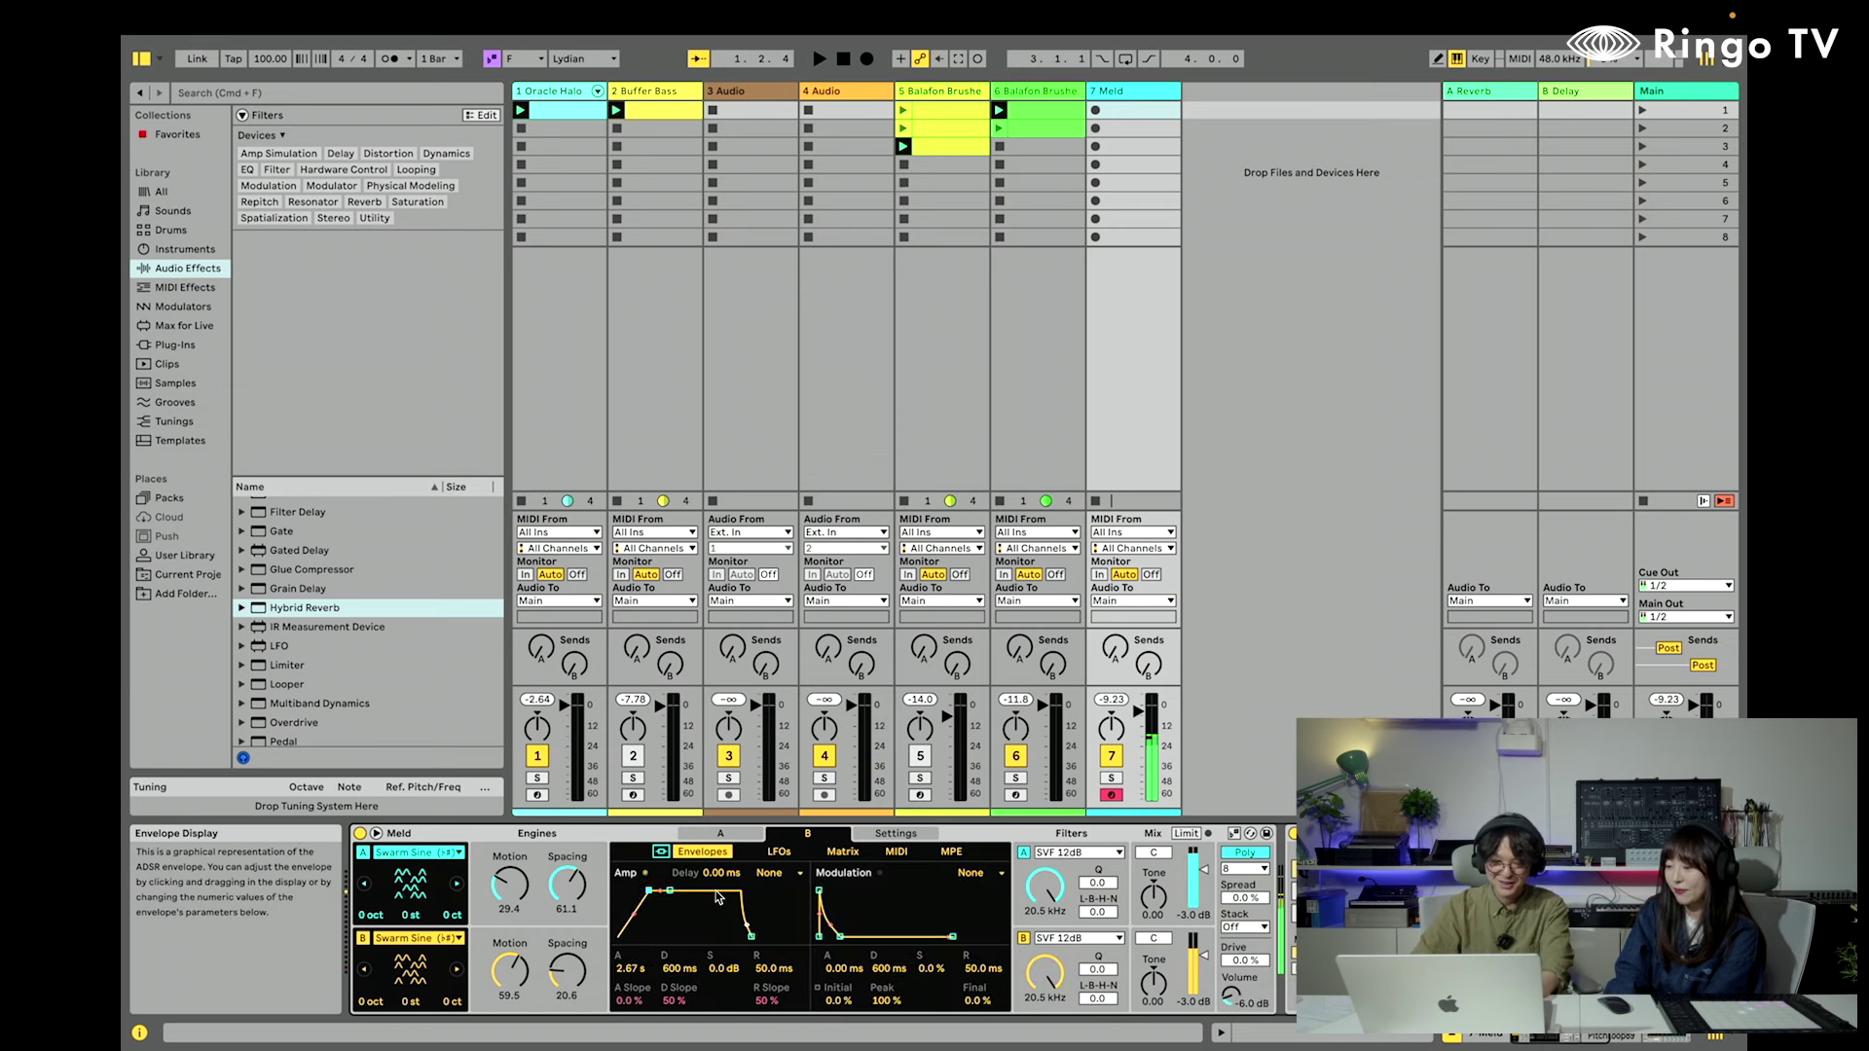
left_click(659, 882)
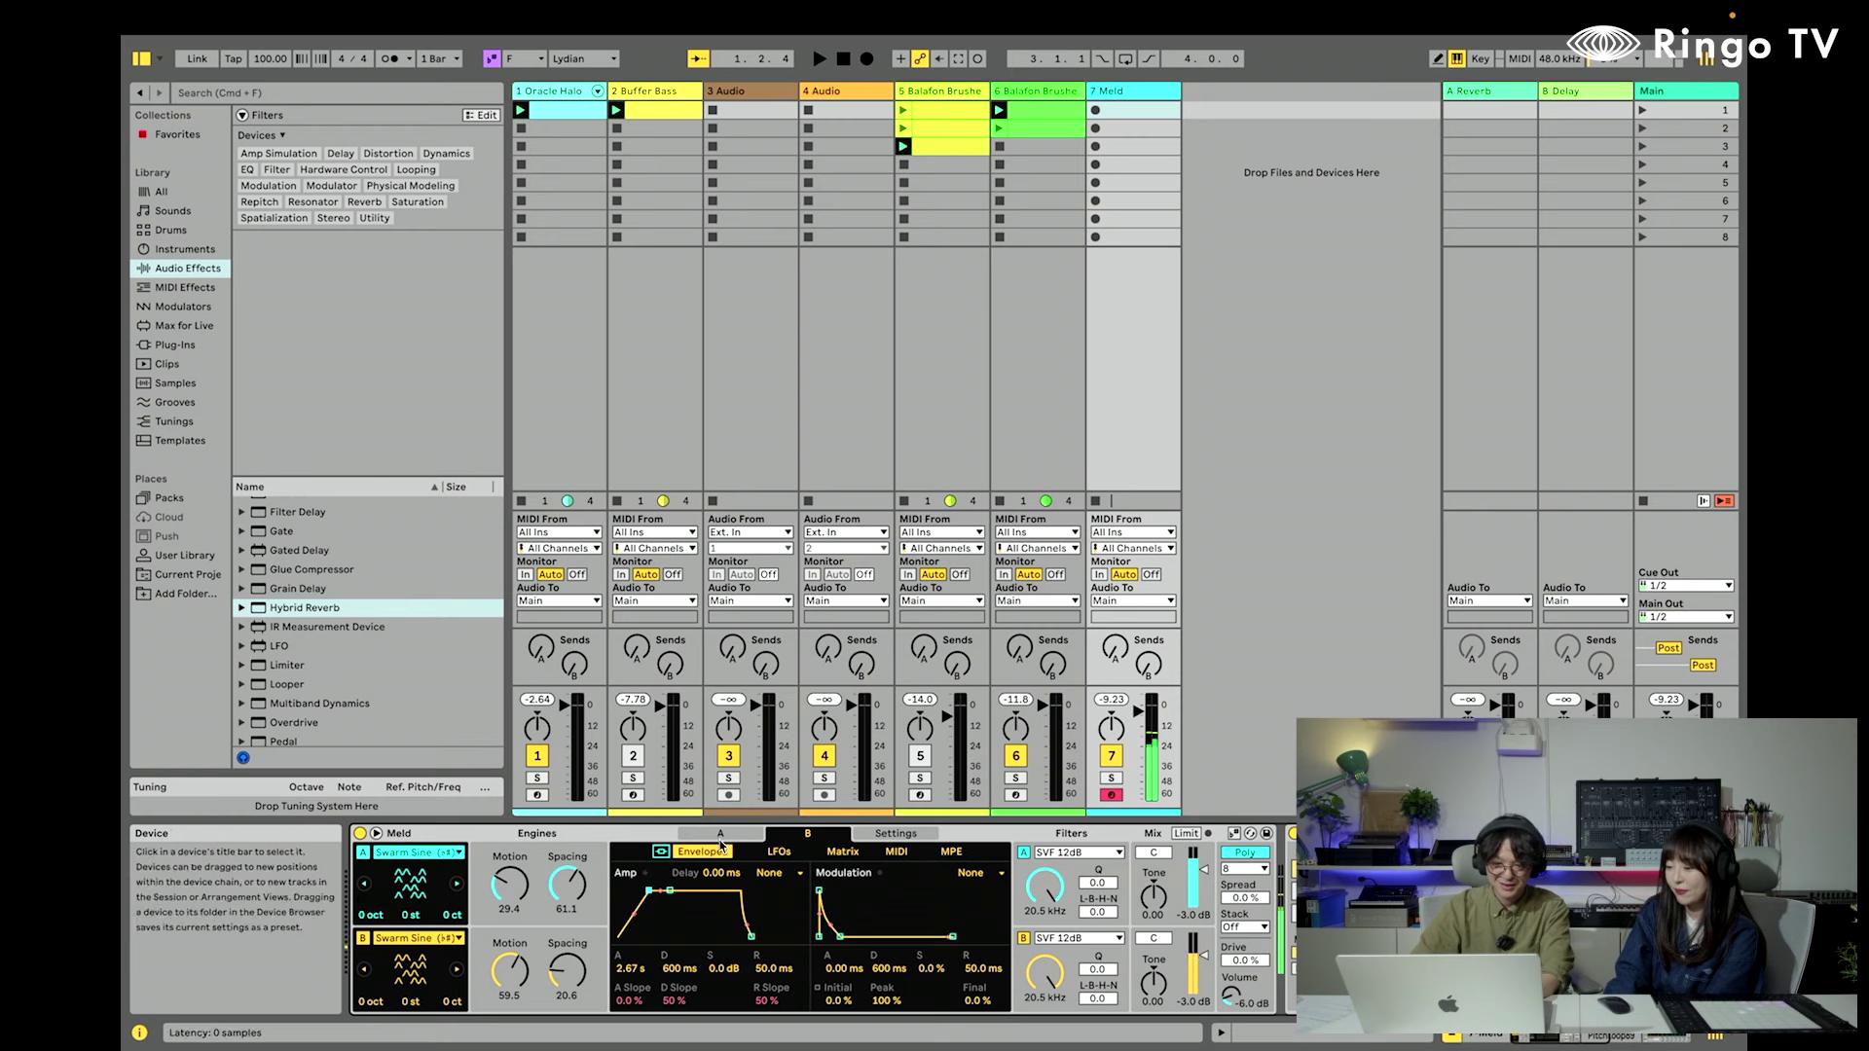
left_click_drag(633, 889, 660, 890)
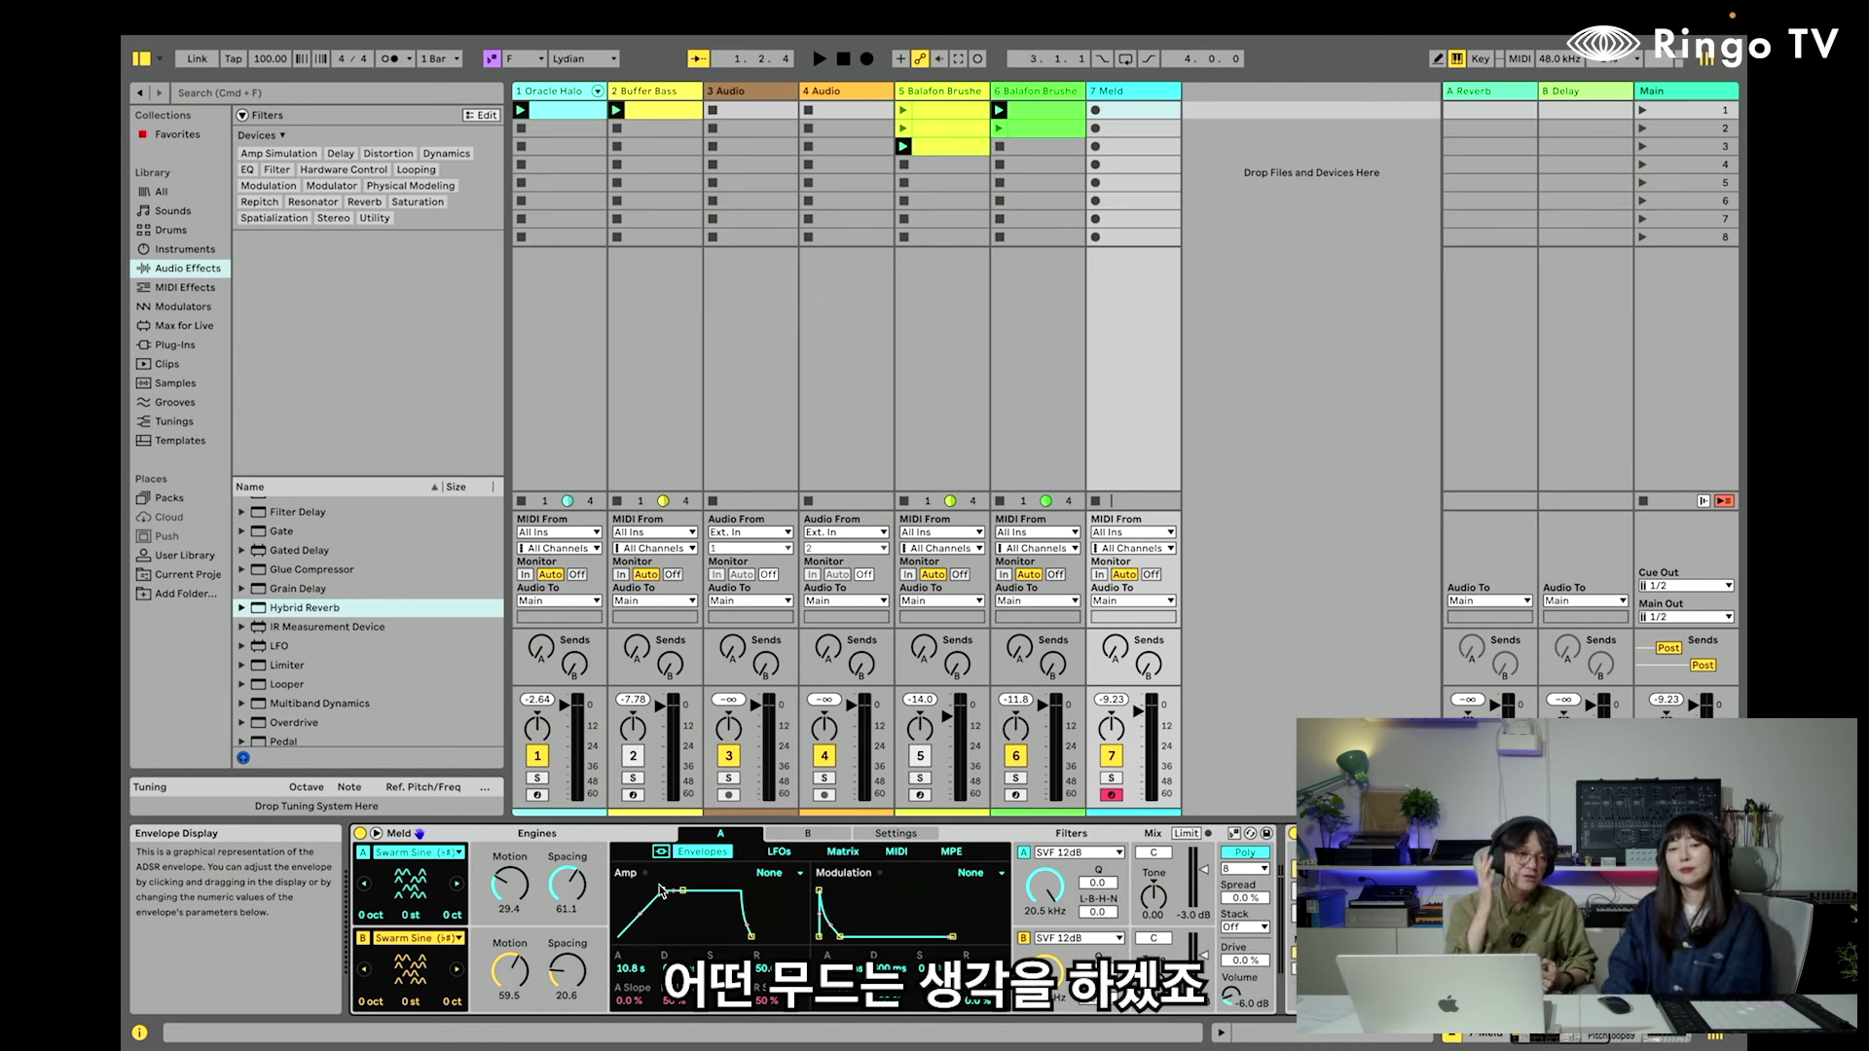
Switch Meld to engine B and toggle the expanded view of its modulation matrix
left_click(807, 833)
left_click(376, 834)
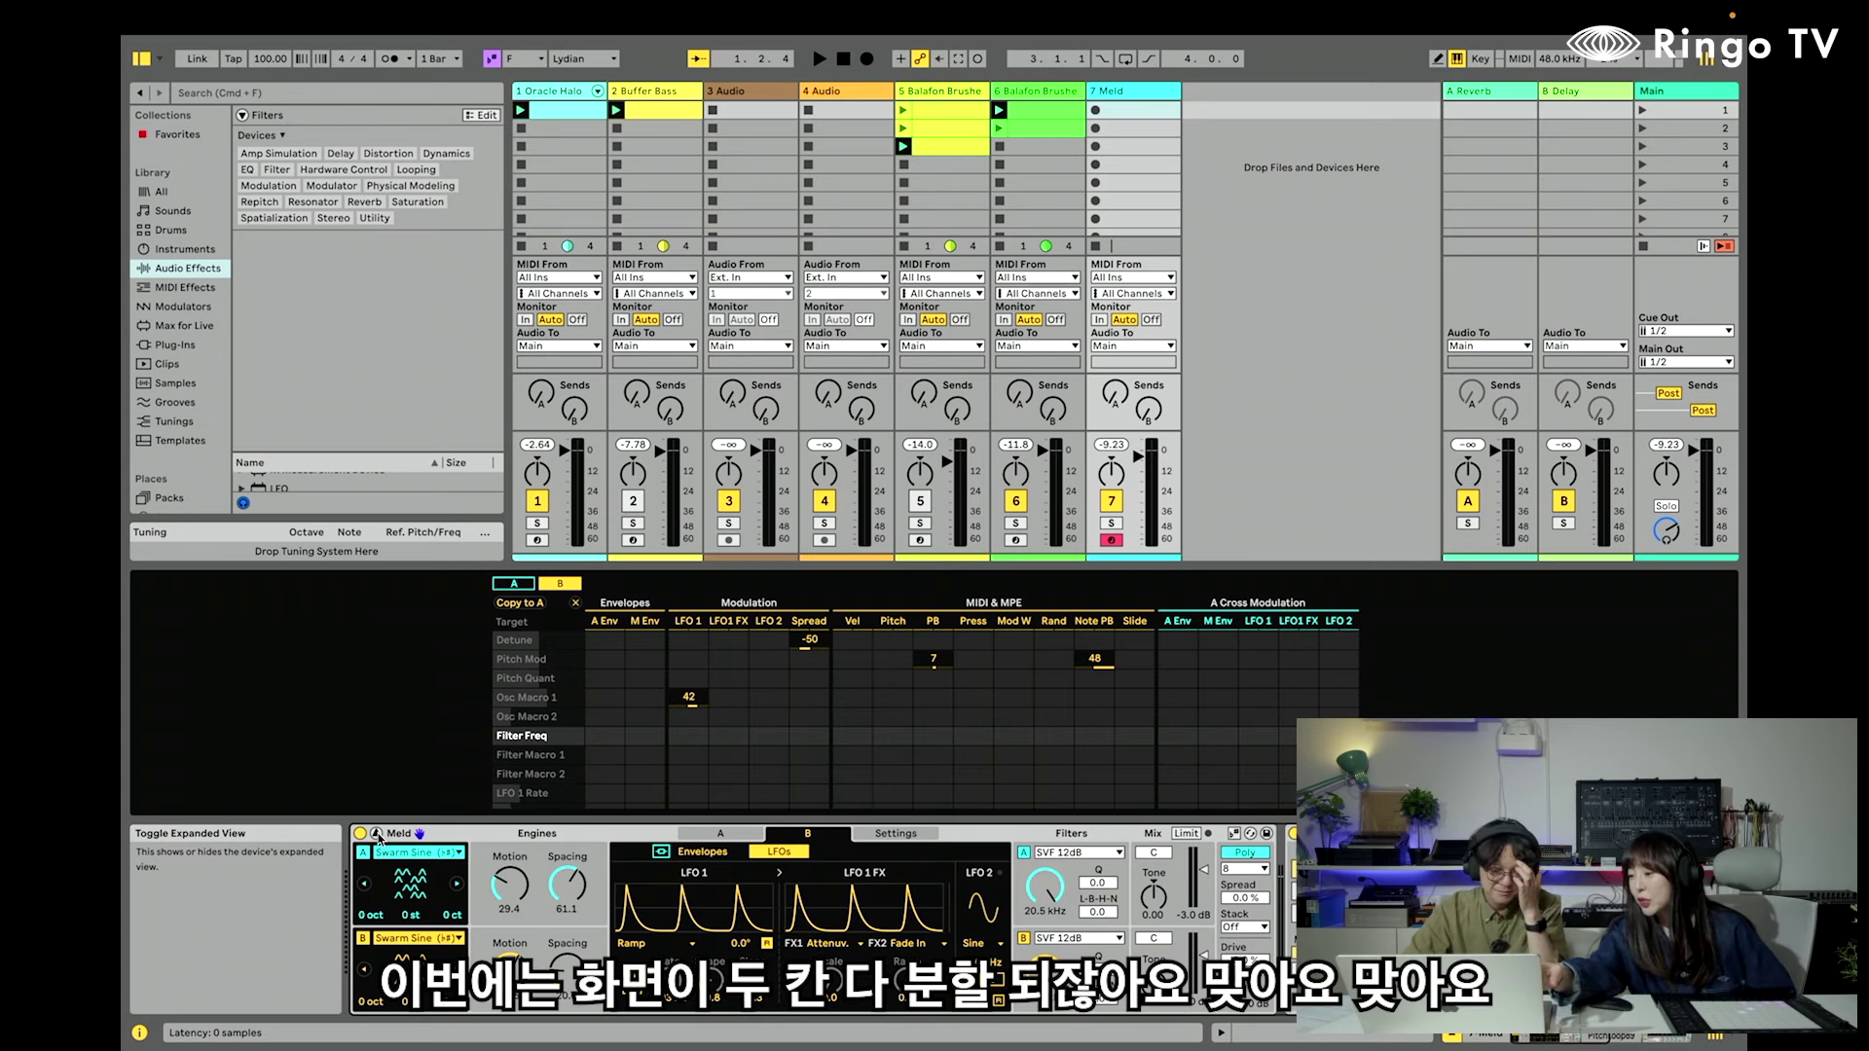
left_click(376, 834)
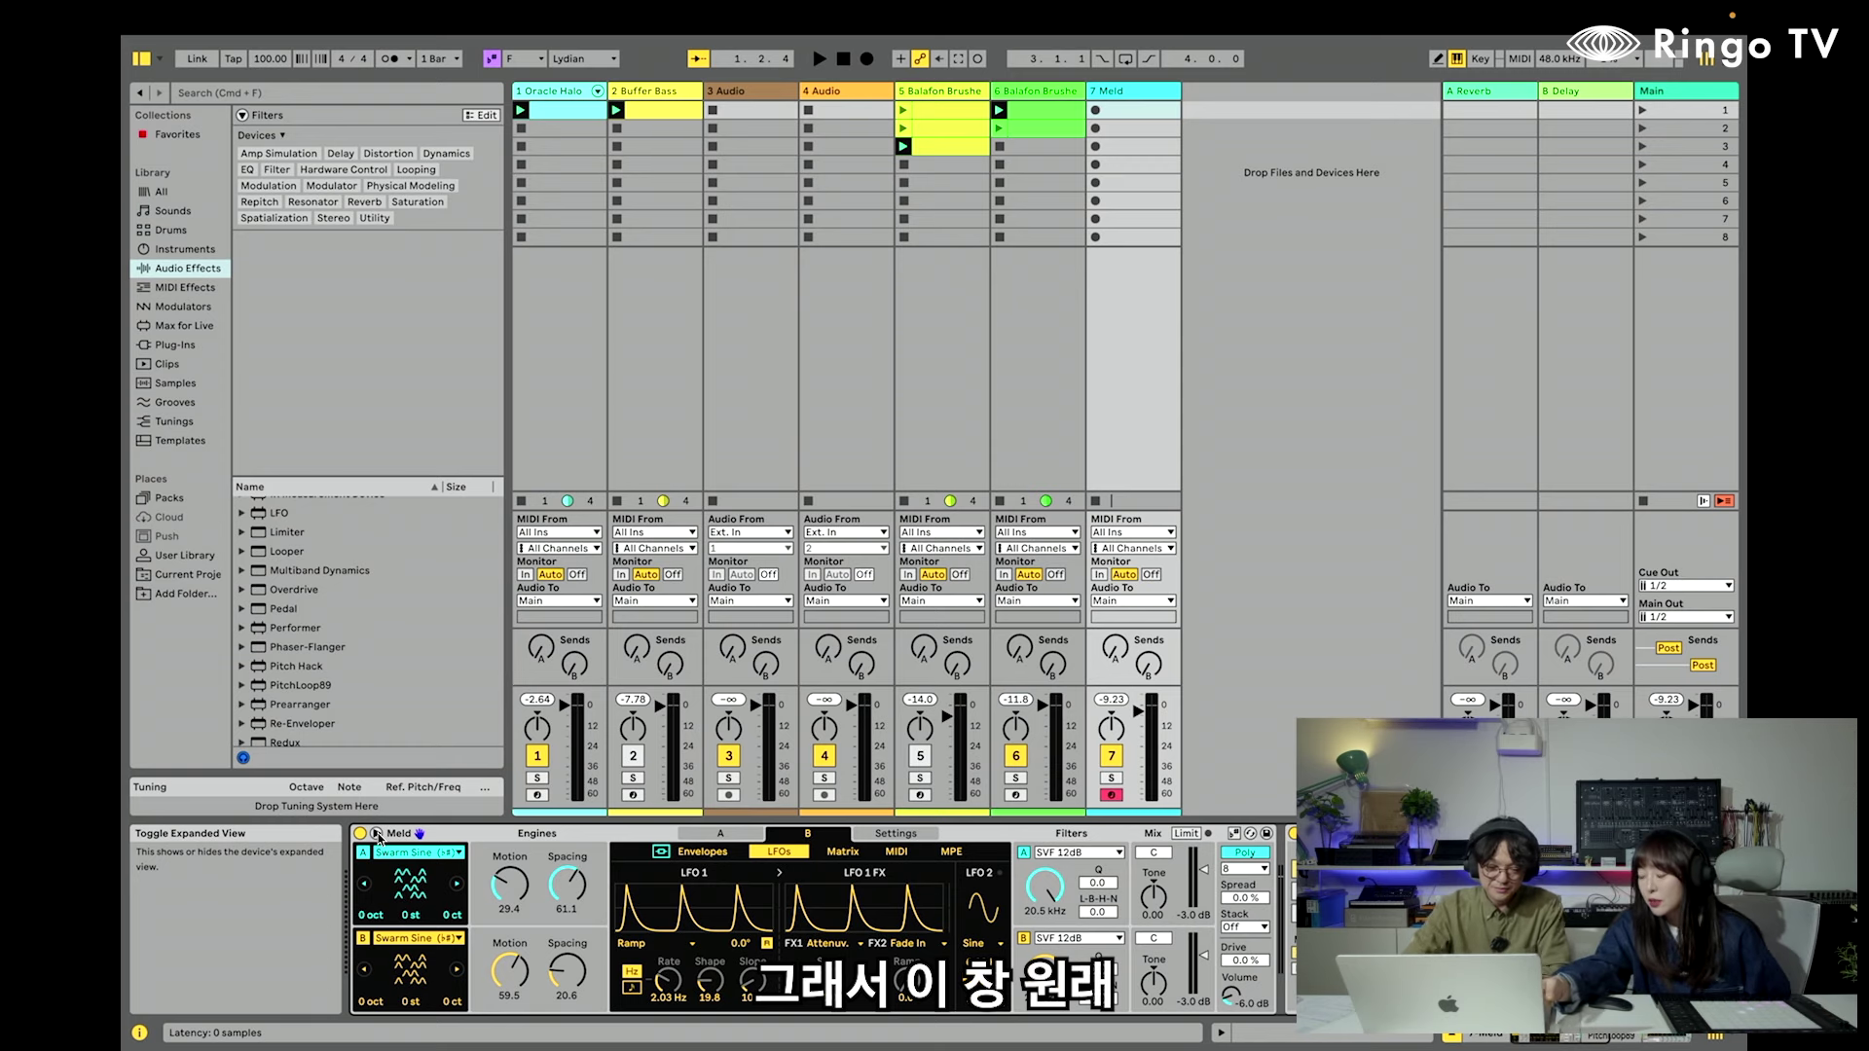
left_click(377, 834)
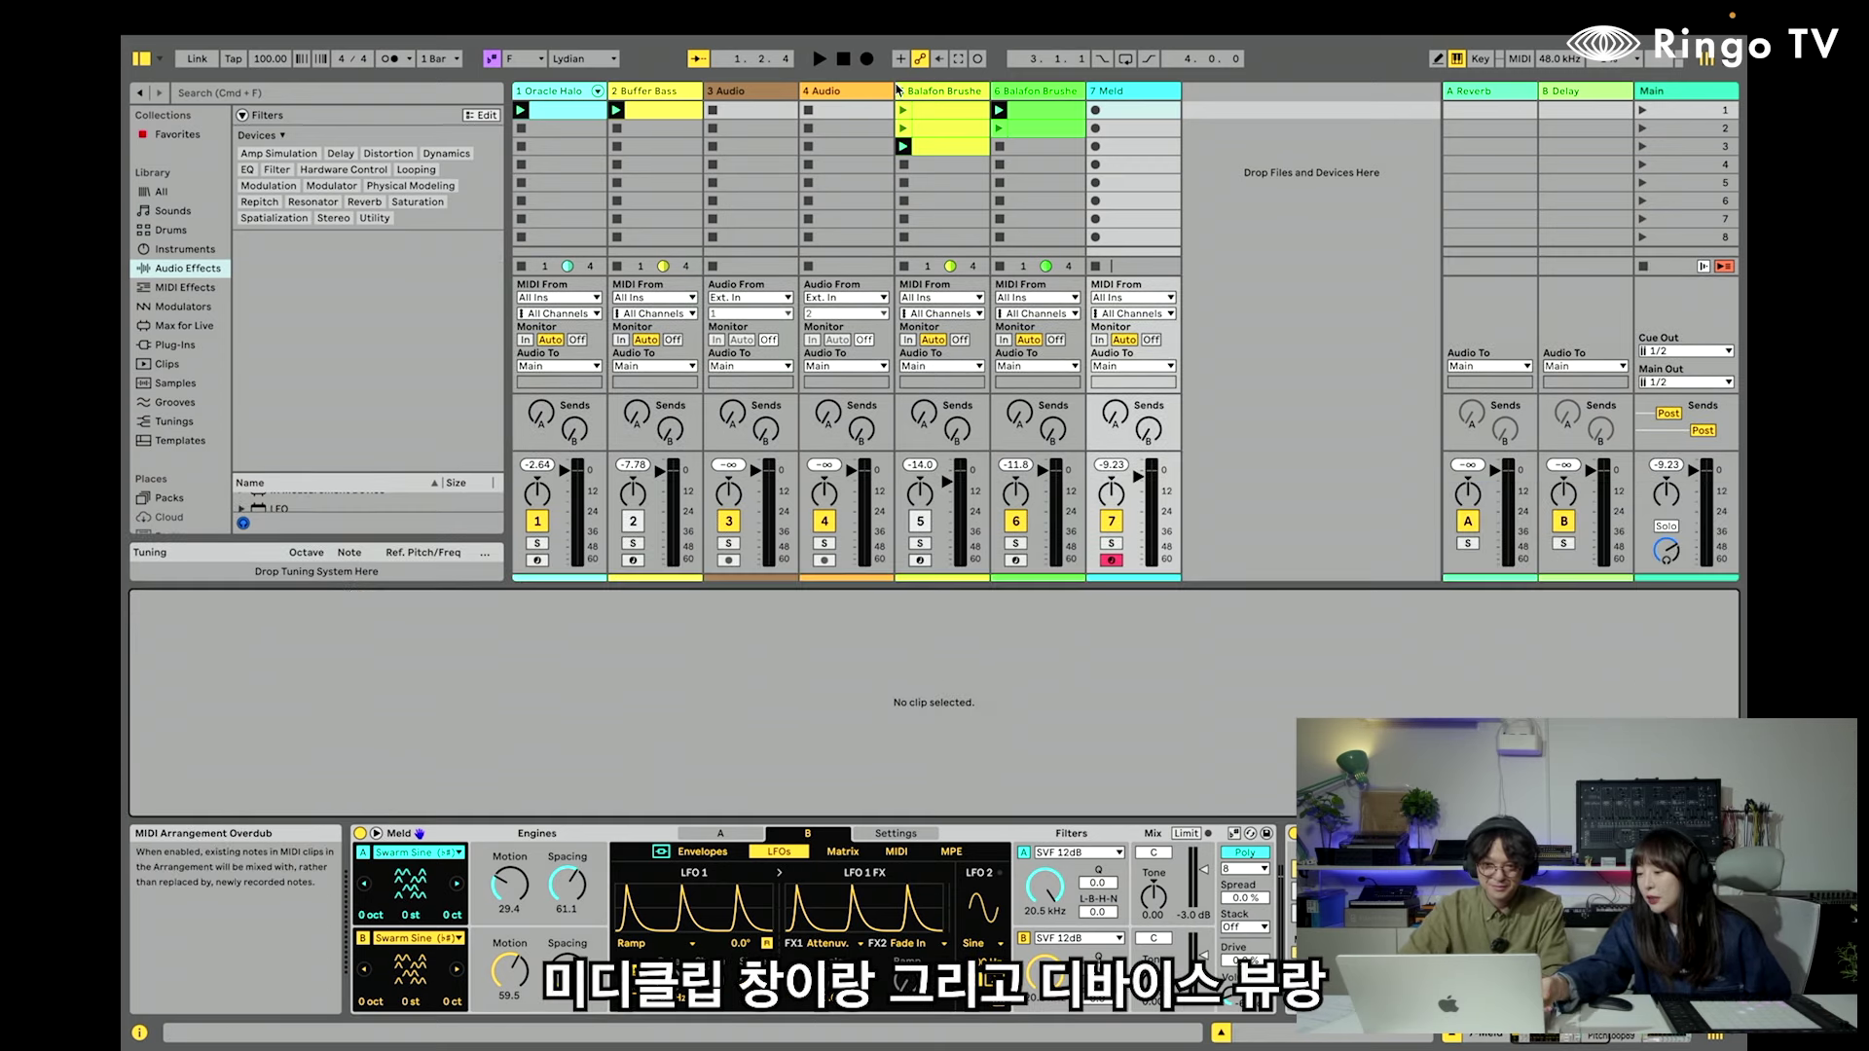
Create an empty MIDI clip in the Meld track's first slot and enlarge the clip view stacked above the device view
left_click(949, 138)
double_click(1133, 109)
left_click_drag(651, 585, 650, 557)
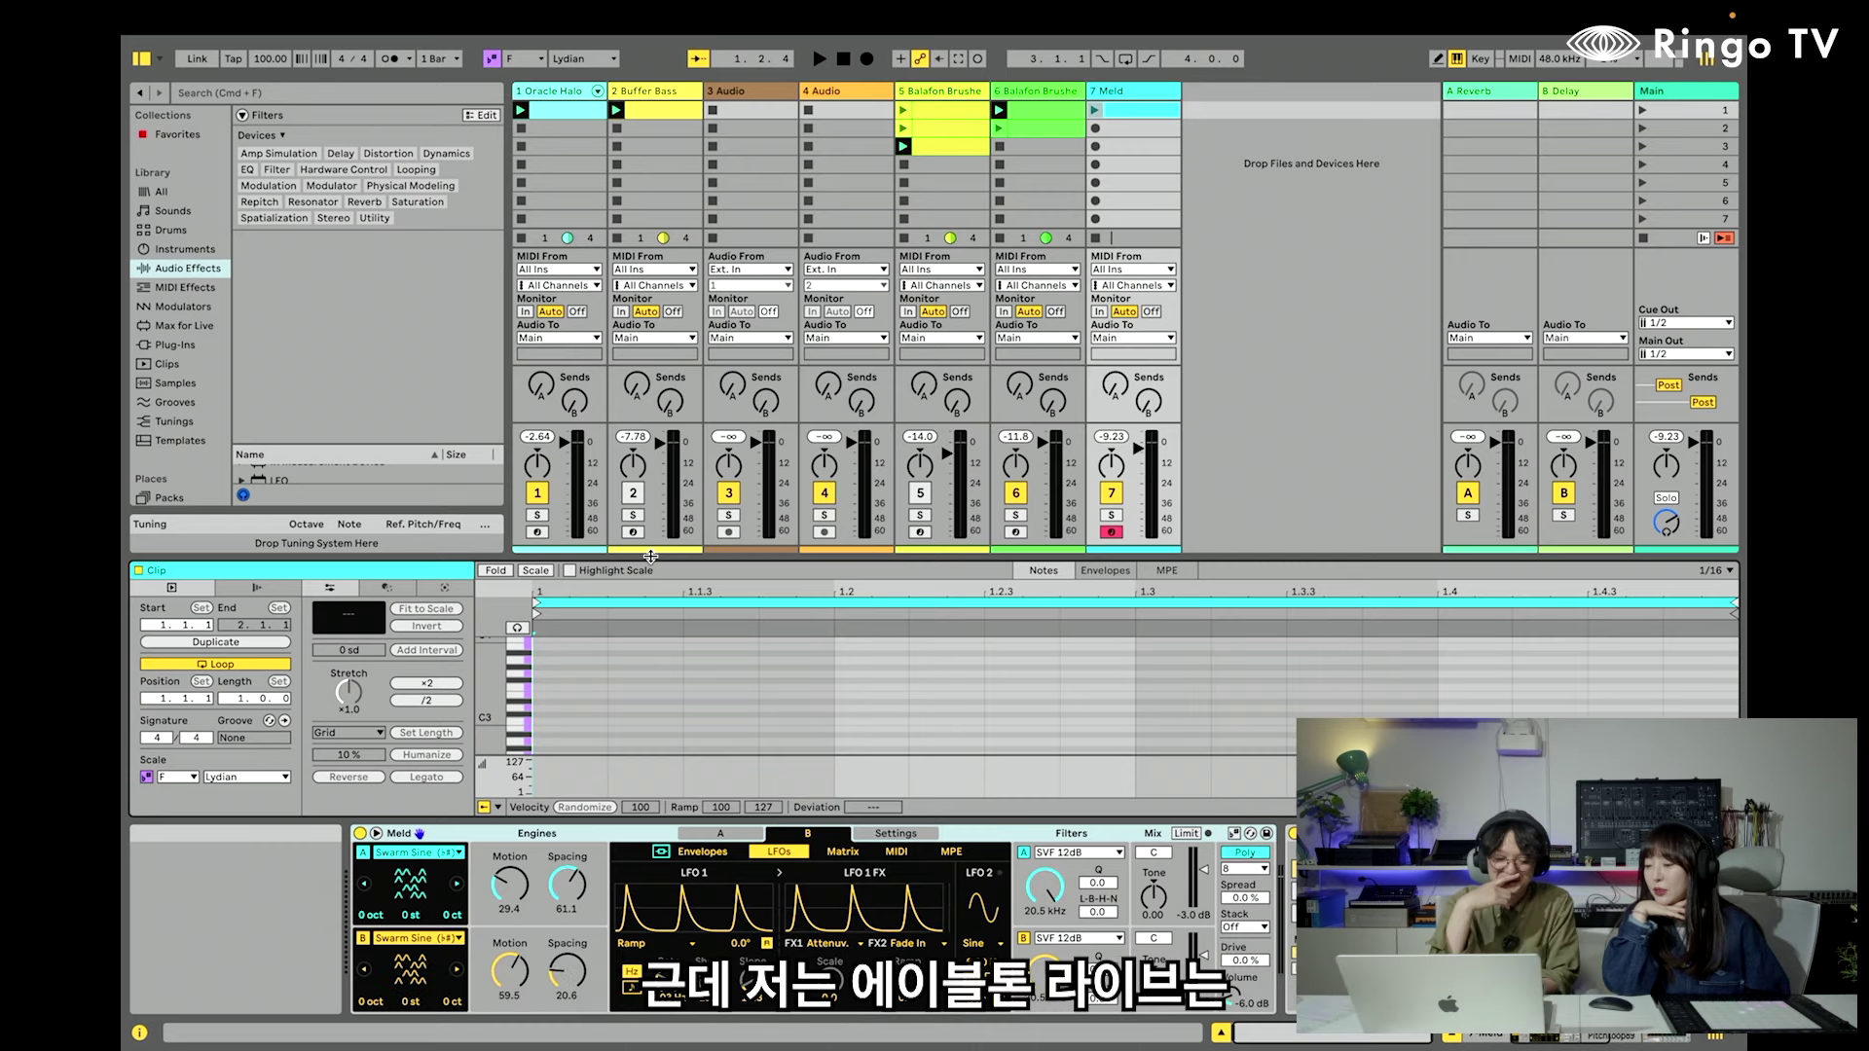